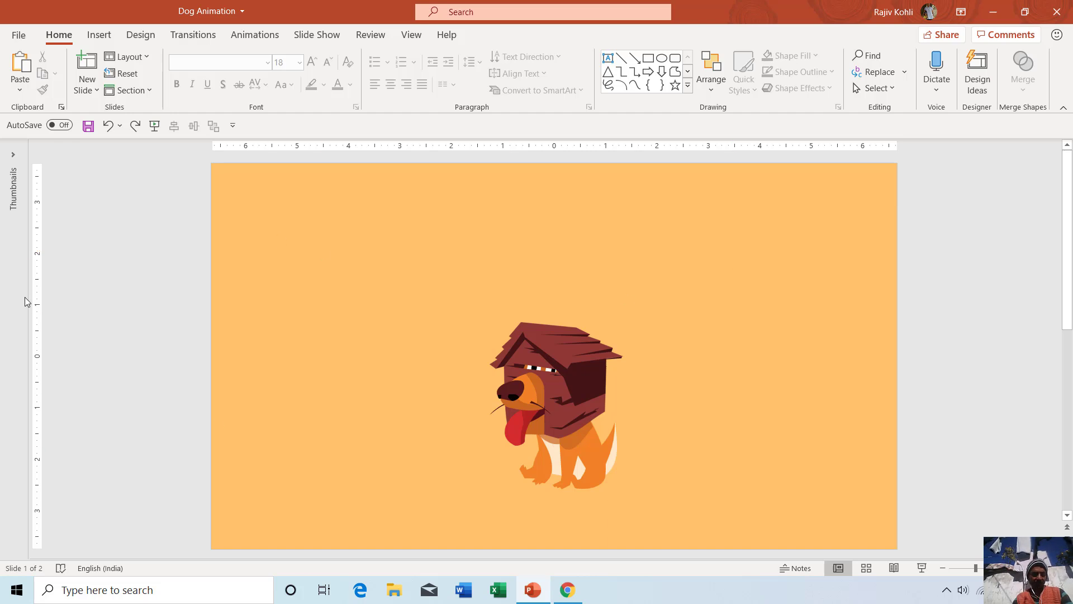
- Widen the collapsed Thumbnails pane so both Dog Animation slides are listed
left_click_drag(26, 296, 102, 291)
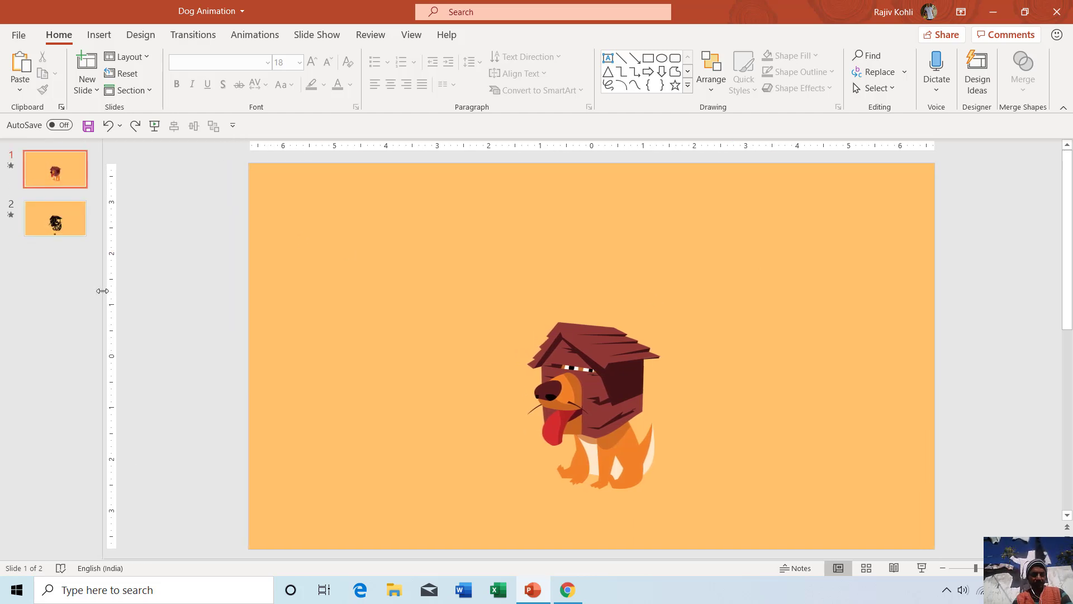
left_click(59, 224)
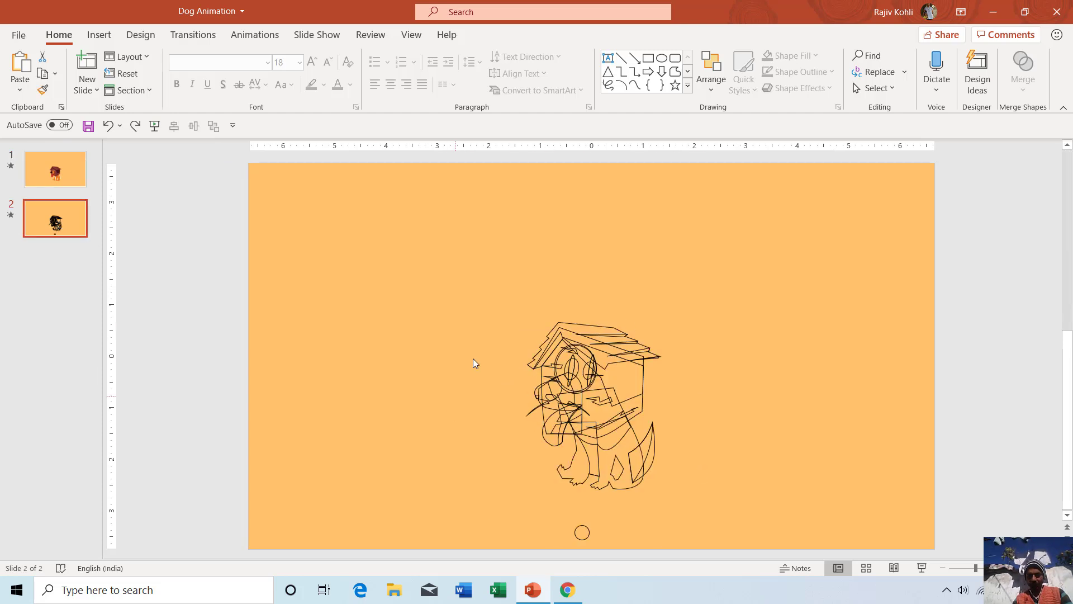
left_click(51, 173)
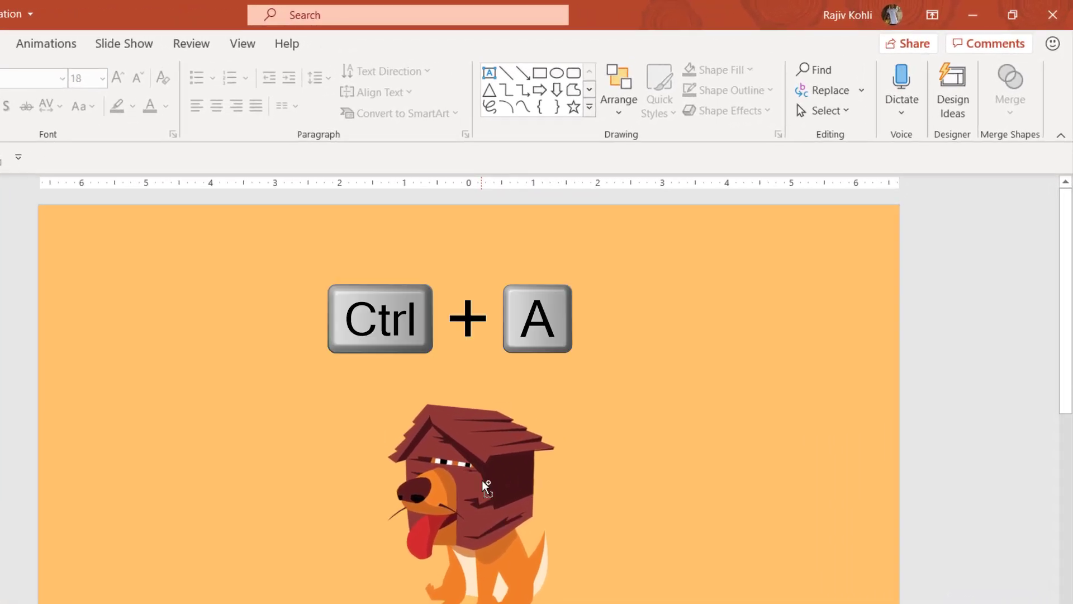
- Give every shape on slide 1 No Fill and a black outline, then deselect
key("ctrl+a")
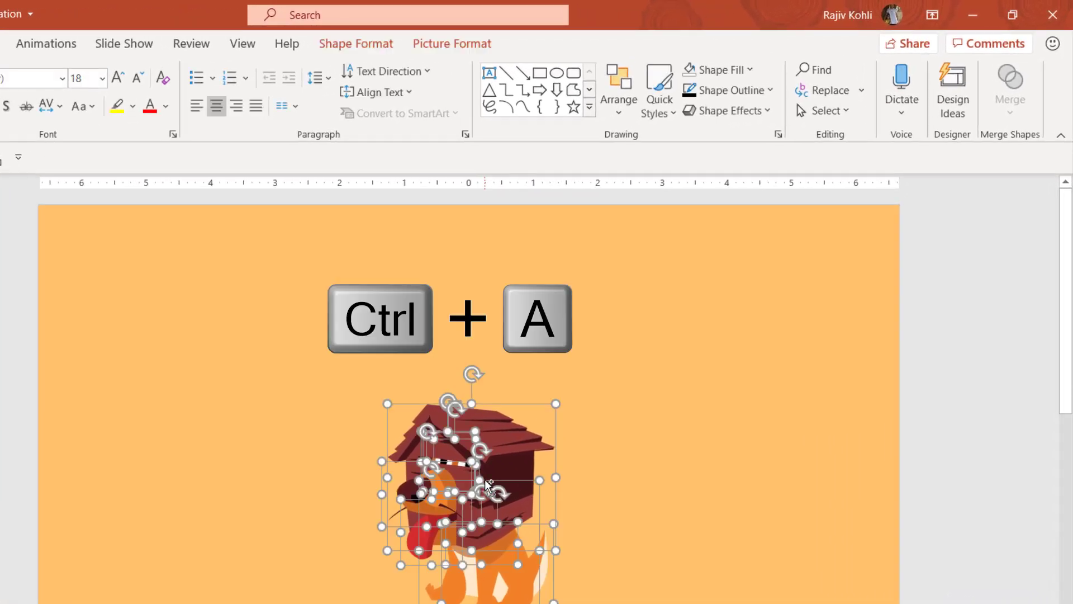
left_click(372, 45)
left_click(376, 71)
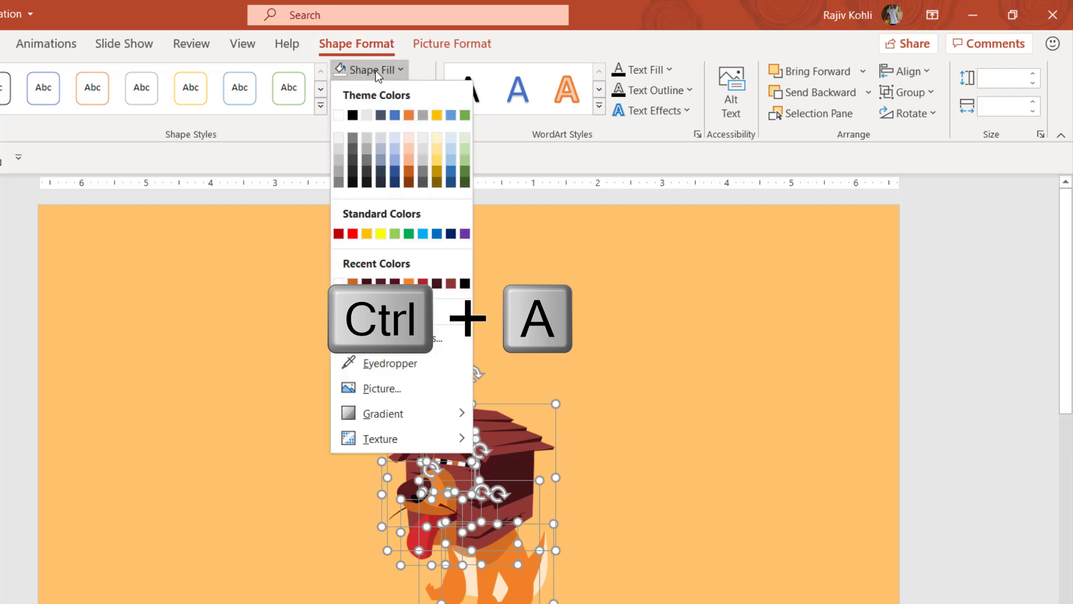
left_click(391, 311)
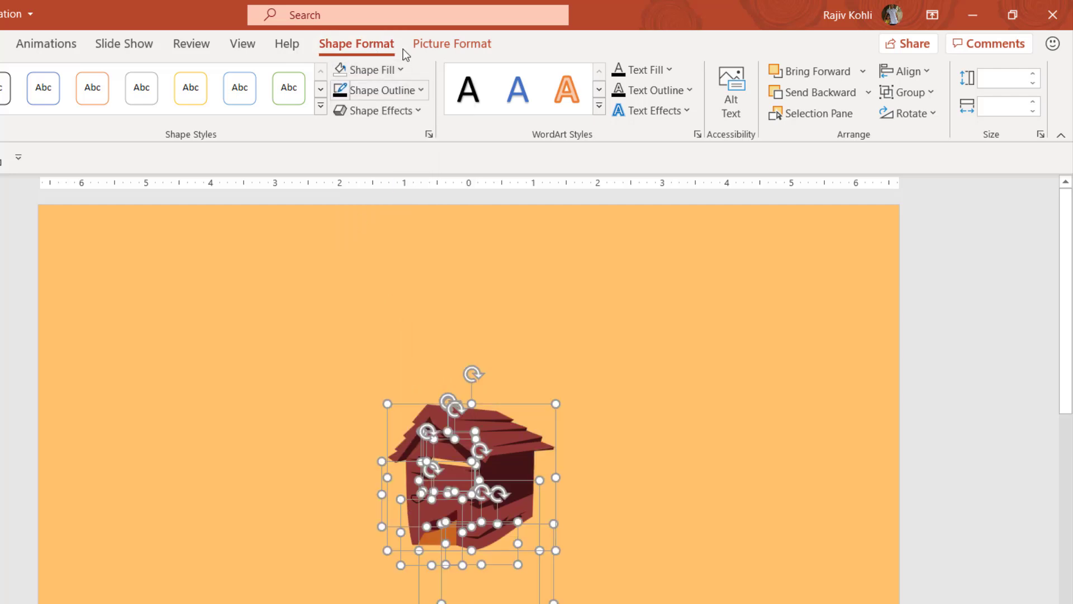
left_click(398, 90)
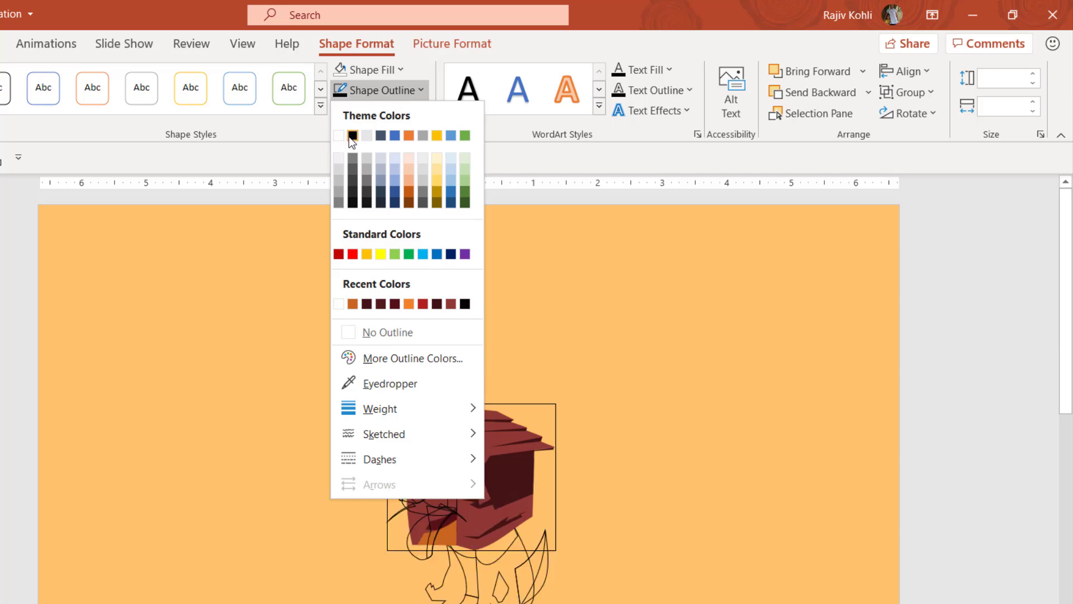
left_click(353, 136)
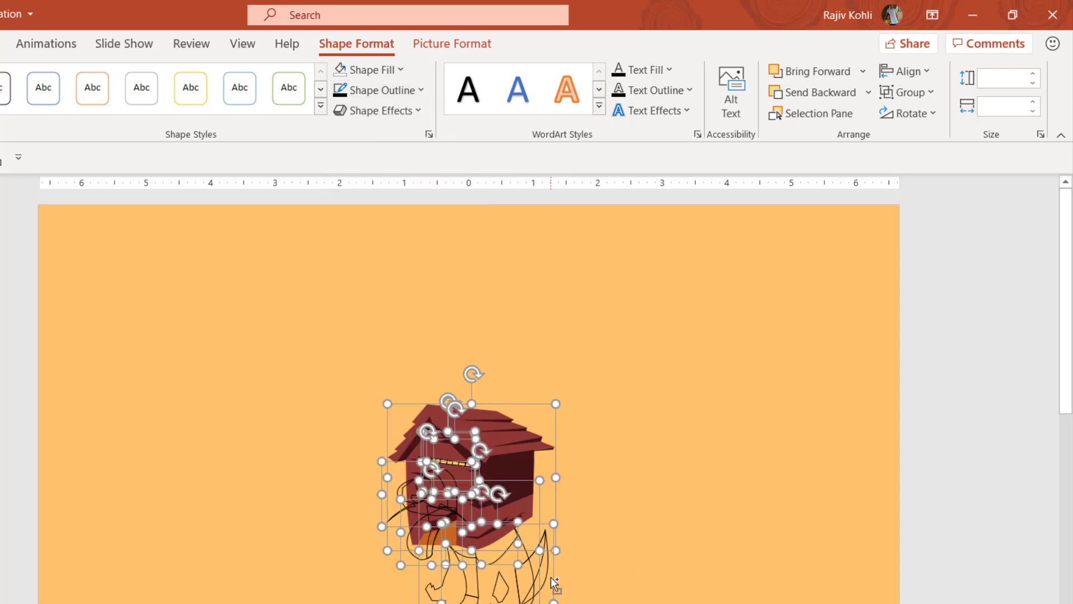
scroll(478, 383, "up", 5)
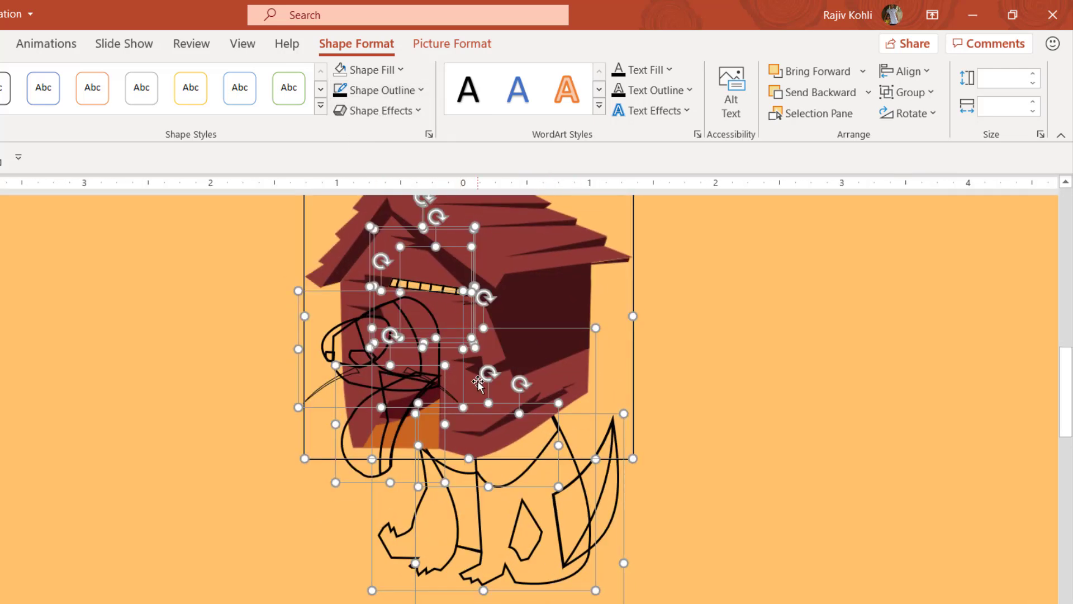
scroll(558, 343, "down", 2)
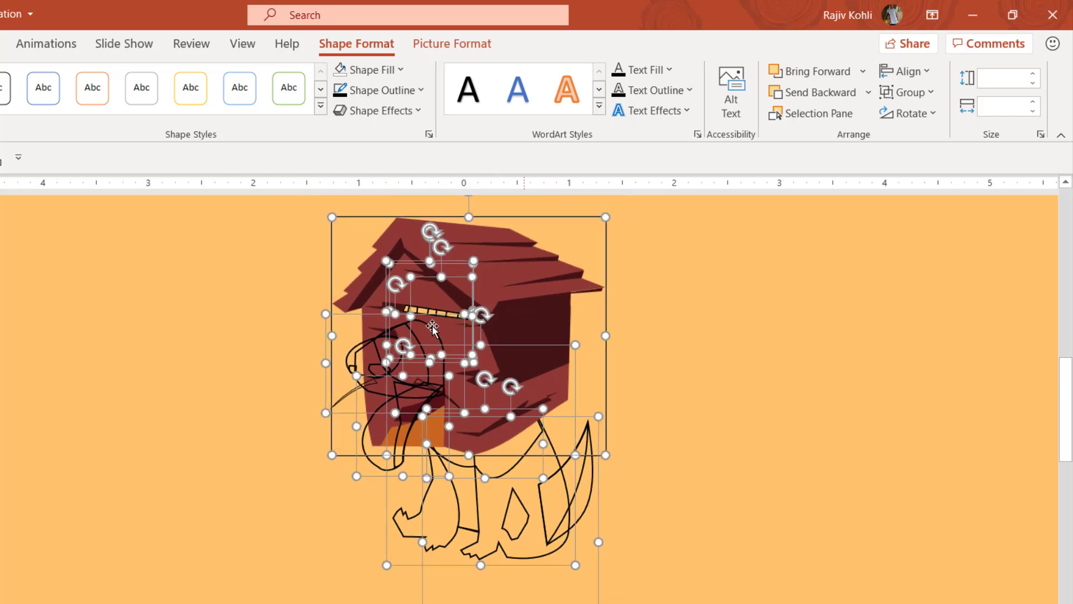
left_click(698, 309)
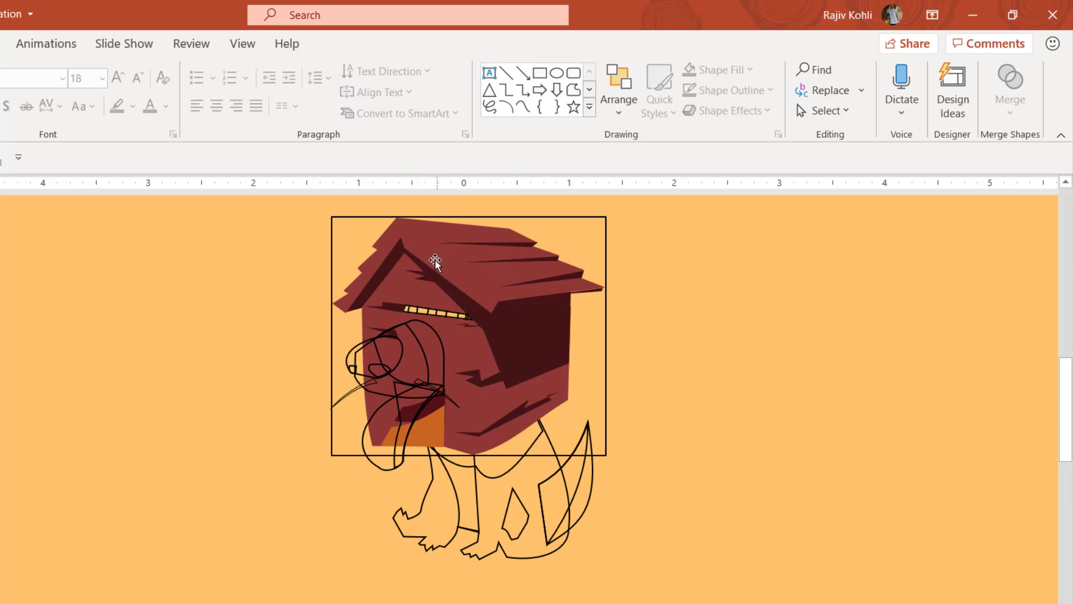
- Move the doghouse picture to the slide's right and open a widened Selection Pane
left_click_drag(411, 256, 761, 295)
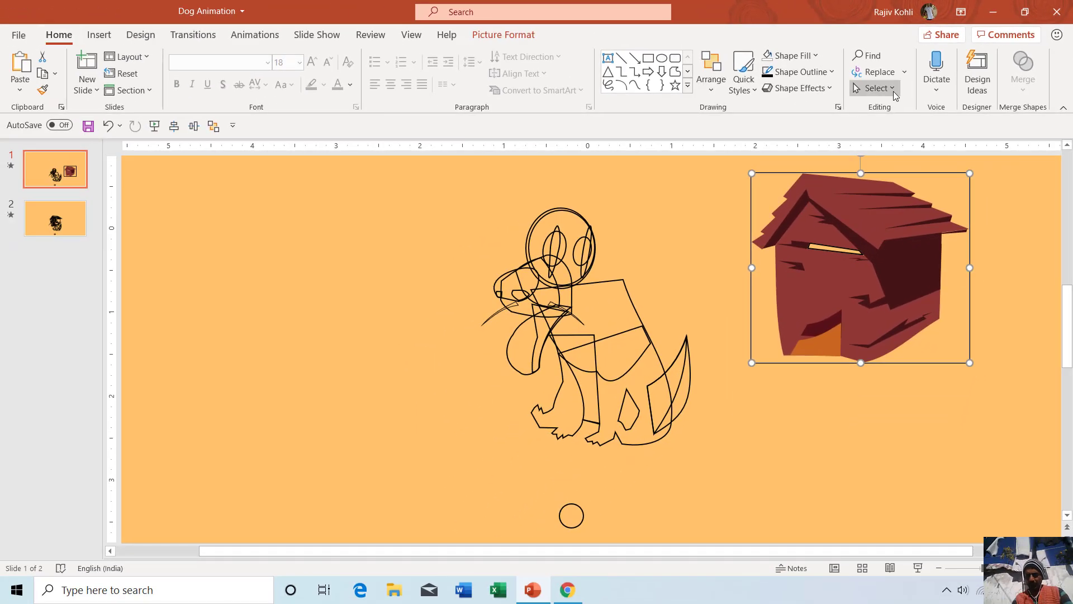
left_click(884, 90)
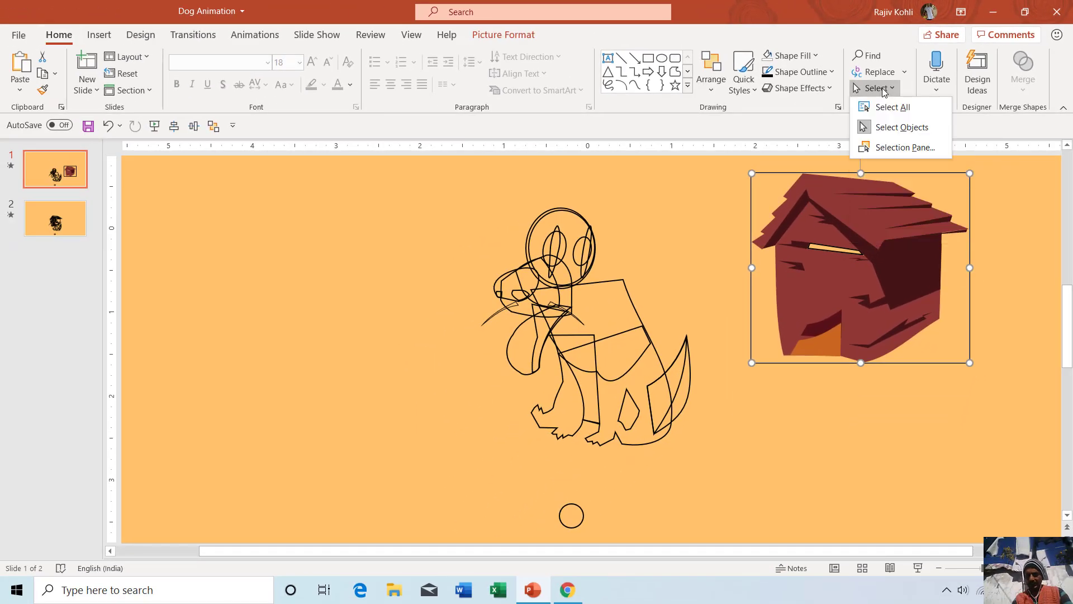
left_click(899, 148)
left_click_drag(897, 247, 811, 246)
- Collapse the Nose, Tongue, House, Eyes, Body and Tail groups in the Selection Pane
left_click(817, 203)
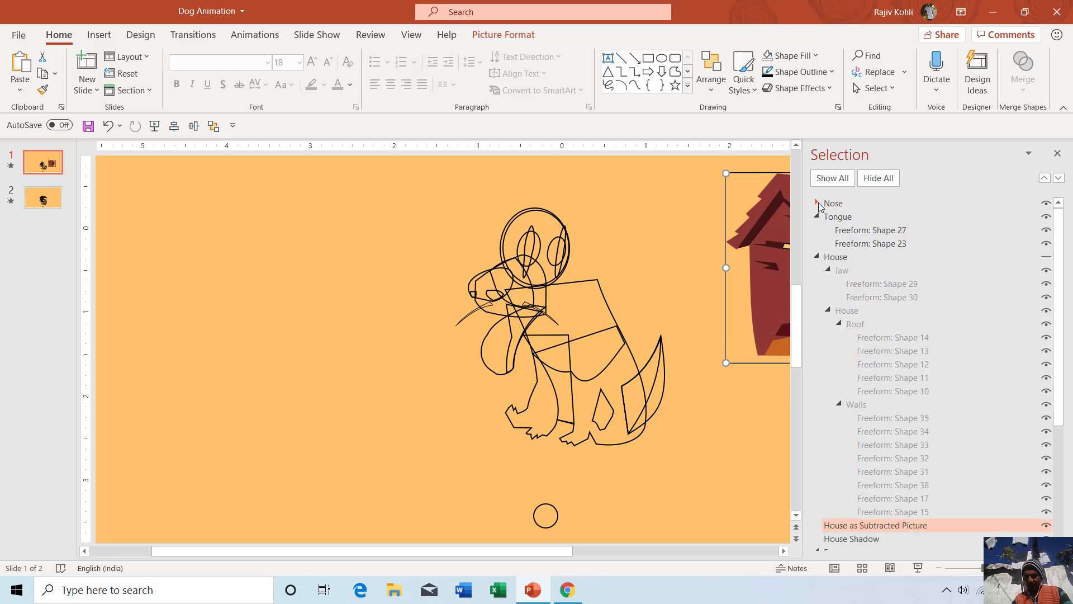
left_click(817, 216)
left_click(817, 230)
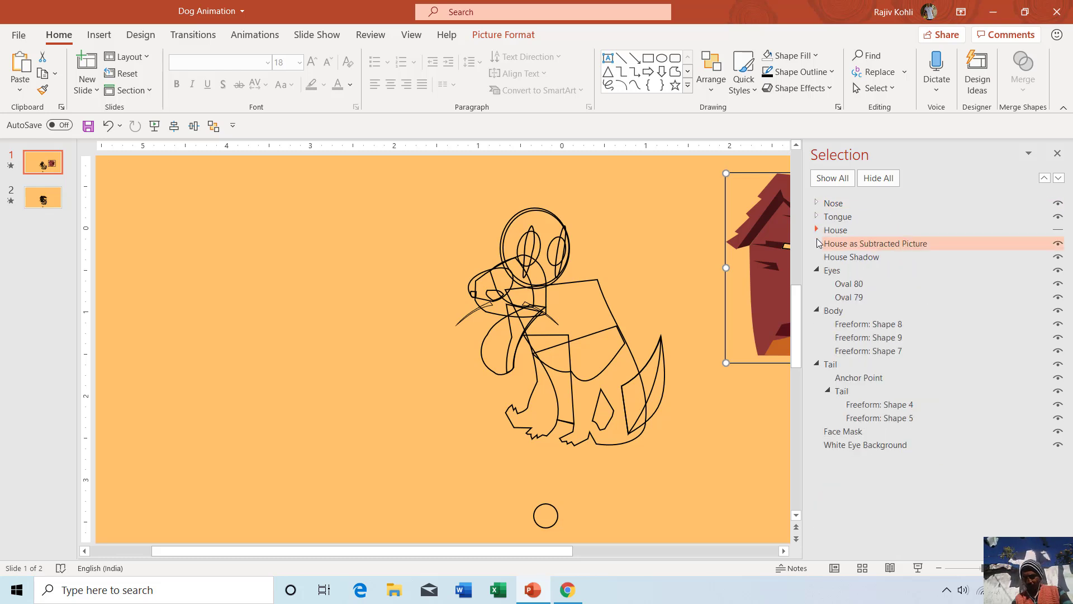
left_click(817, 270)
left_click(817, 283)
left_click(817, 297)
- Unhide the House group and select House as Subtracted Picture
left_click(771, 298)
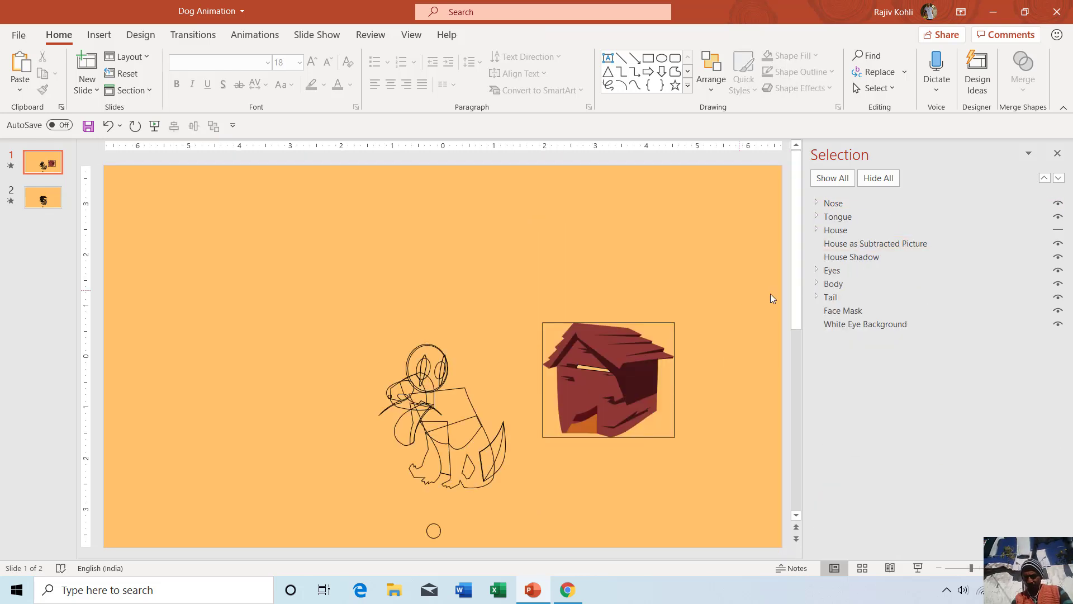
left_click(846, 231)
left_click(845, 244)
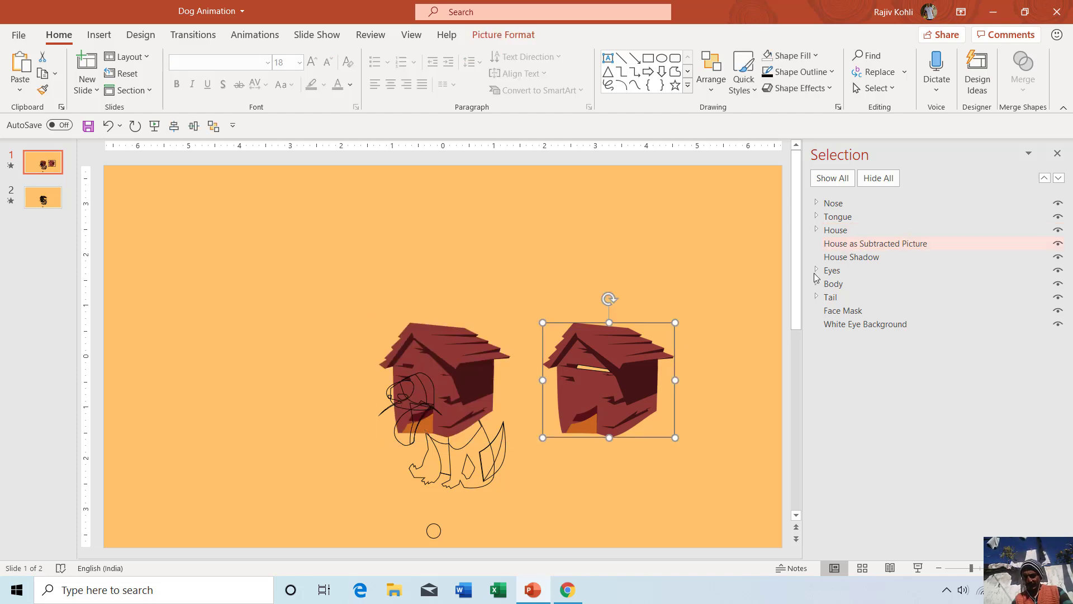
left_click(595, 348)
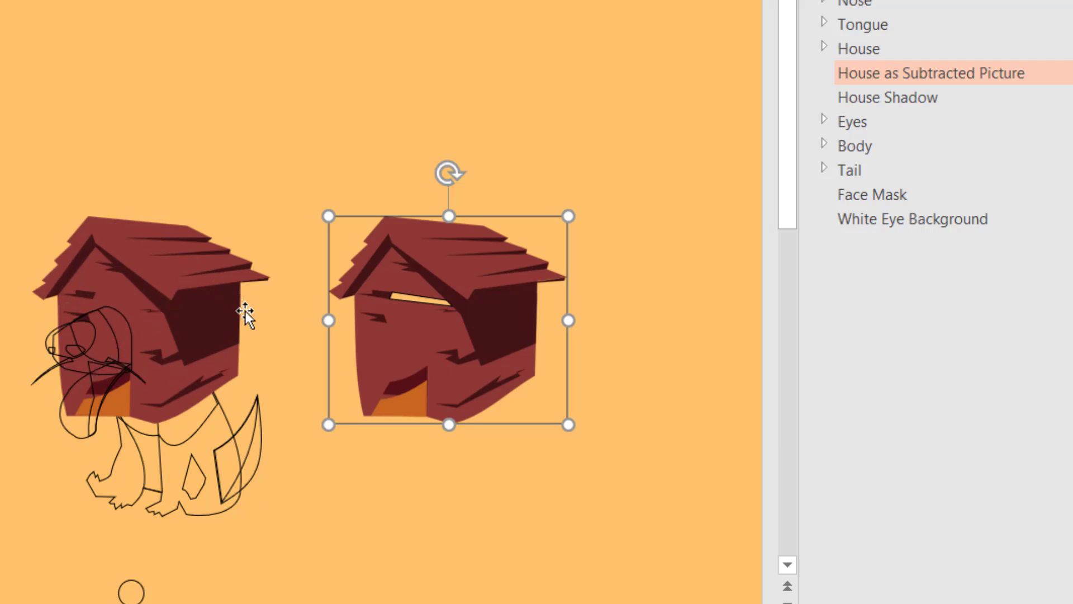
- Paste the House group as a picture and drag the copy left of the dog
left_click(112, 230)
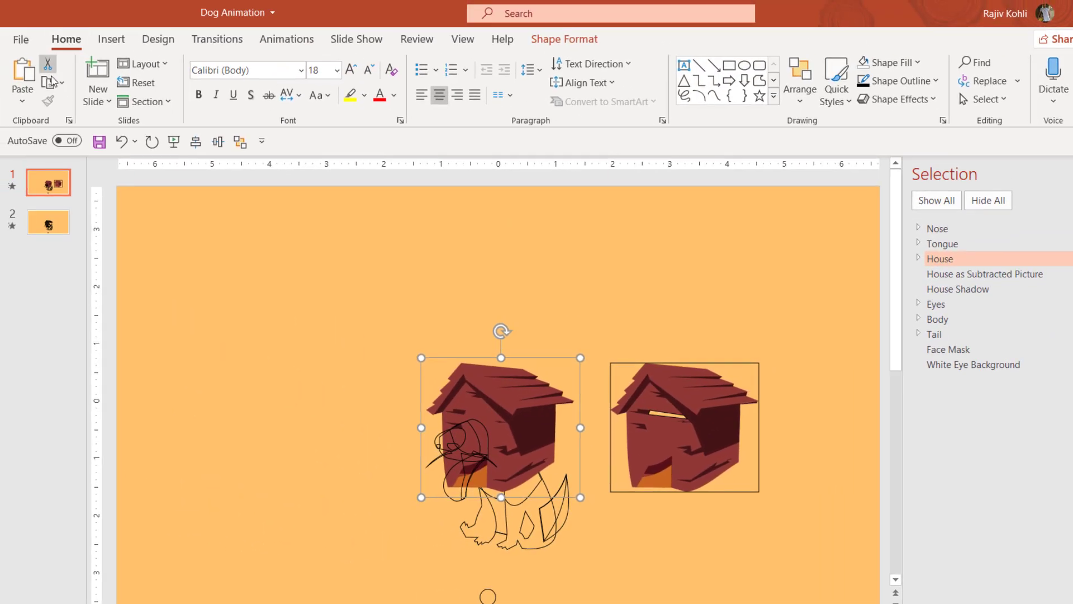
right_click(242, 320)
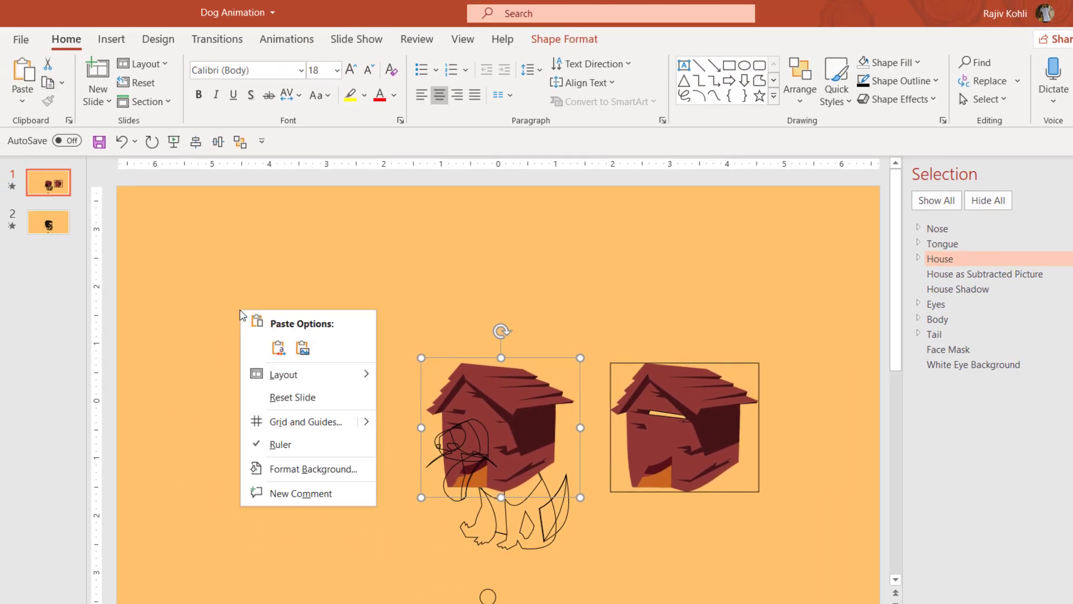
left_click(305, 351)
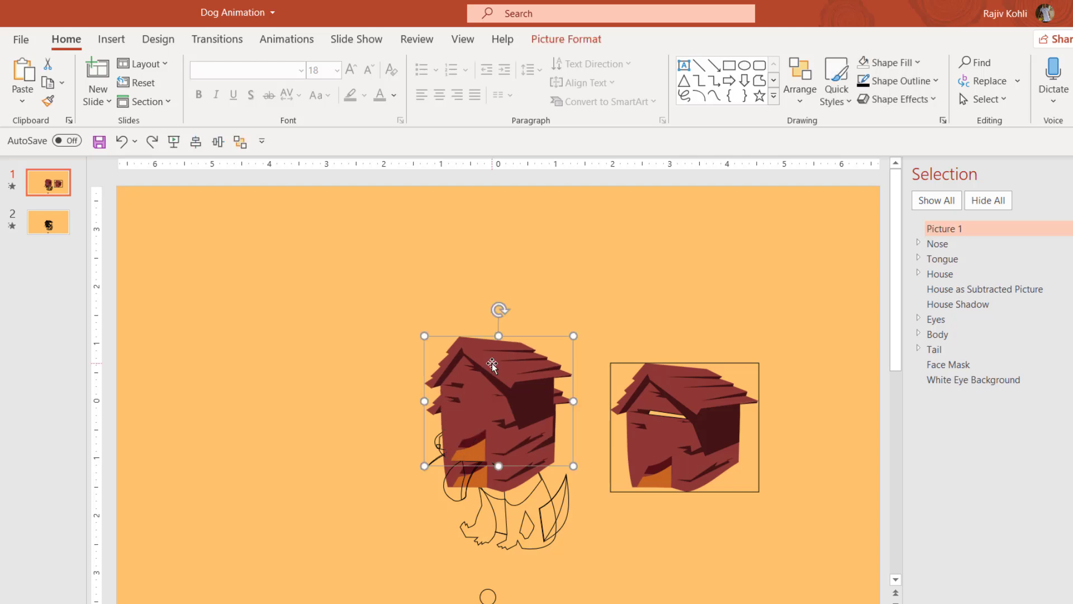
left_click_drag(492, 363, 259, 364)
left_click(492, 394)
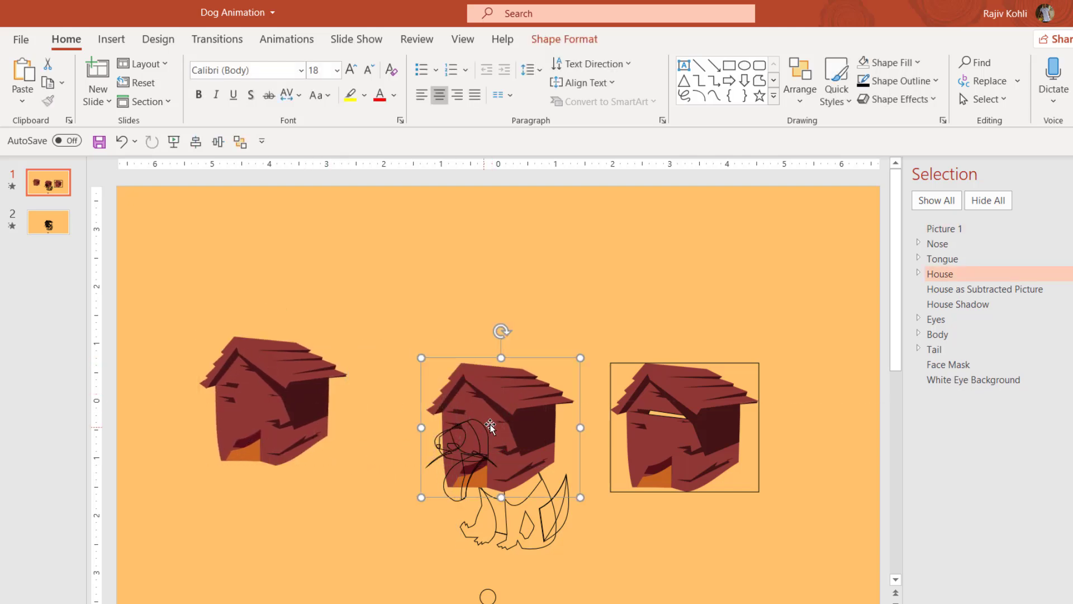
scroll(472, 421, "up", 4)
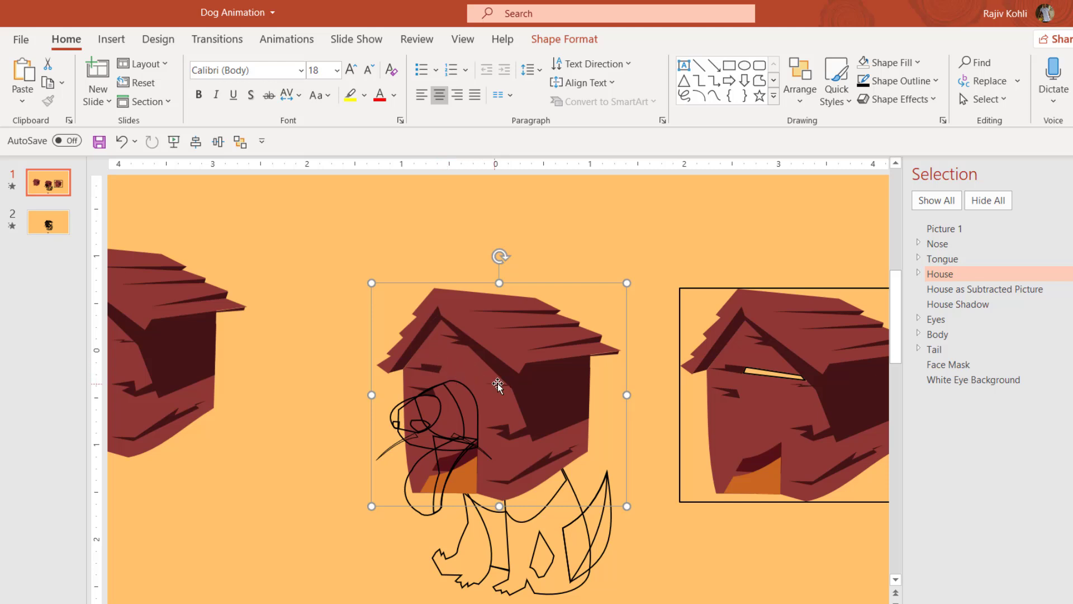
- Draw a small rectangle below the middle kennel's roof and select it with the house
left_click(112, 40)
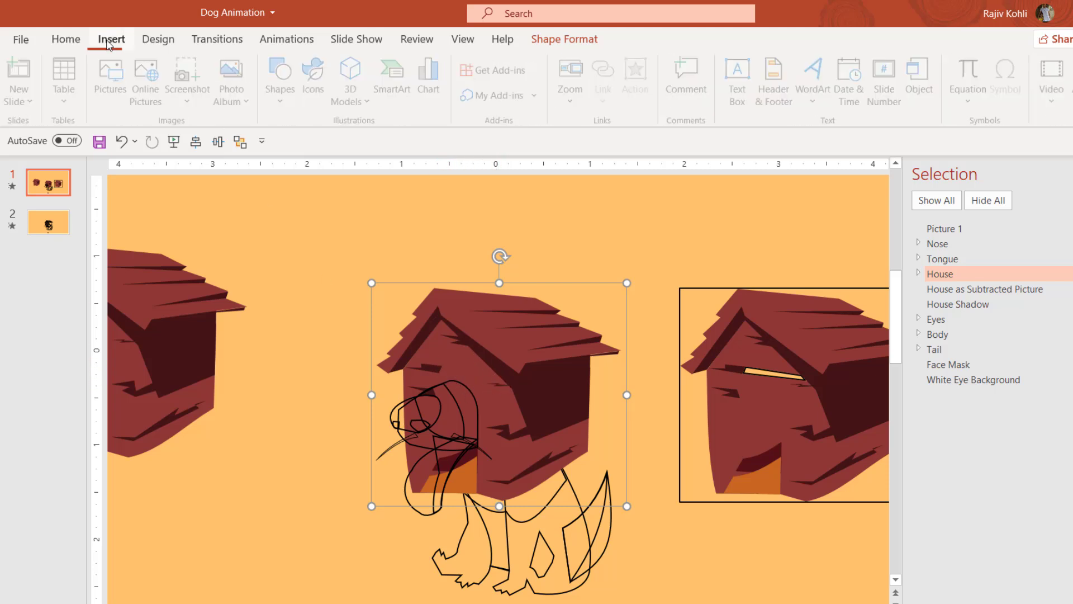
left_click(282, 84)
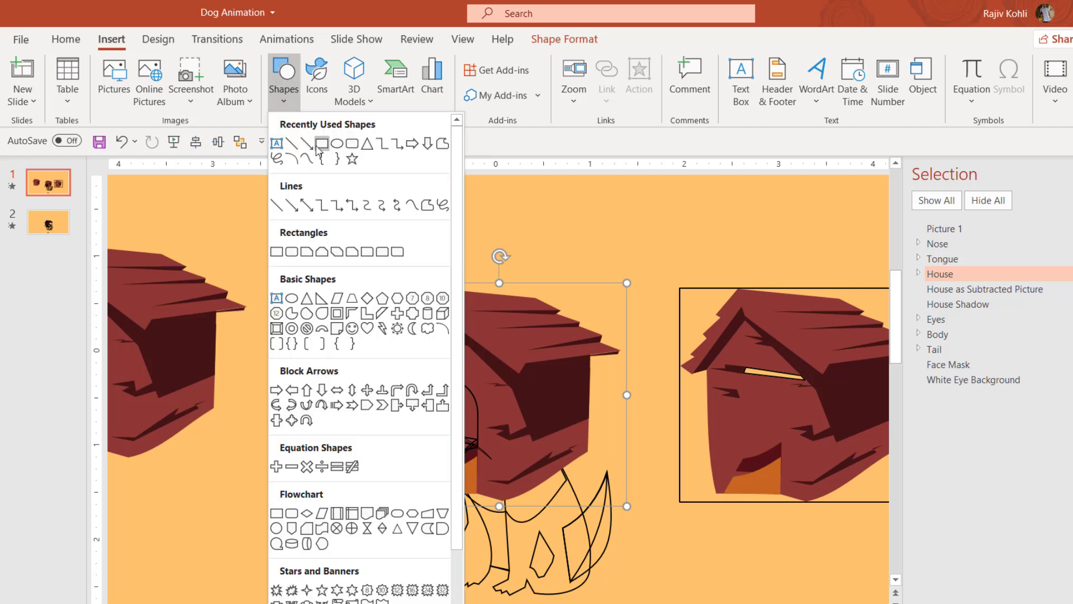
left_click(319, 145)
left_click_drag(441, 360, 503, 376)
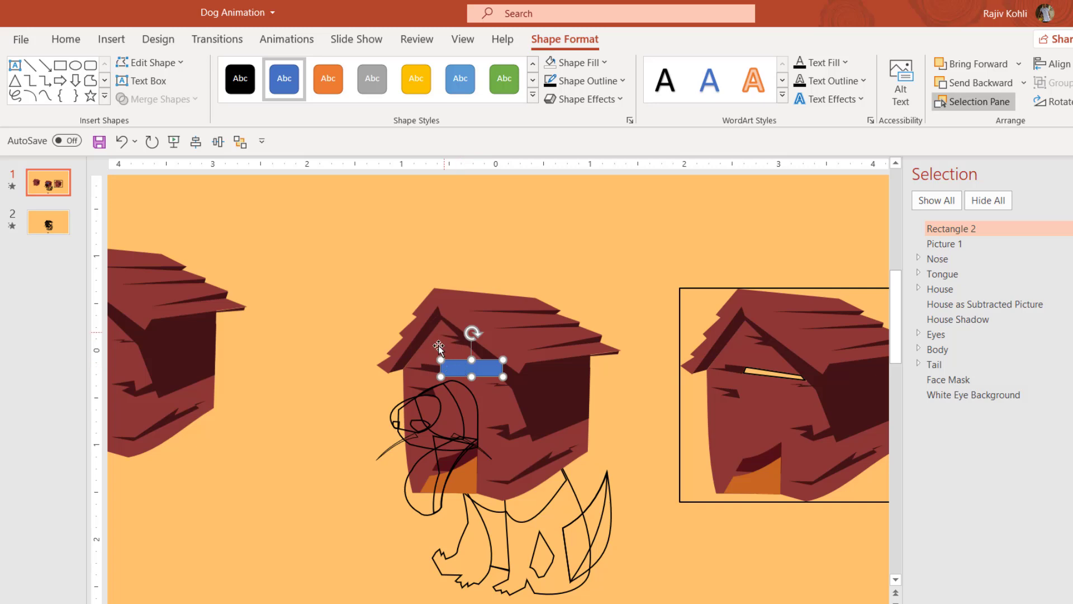
left_click(433, 305)
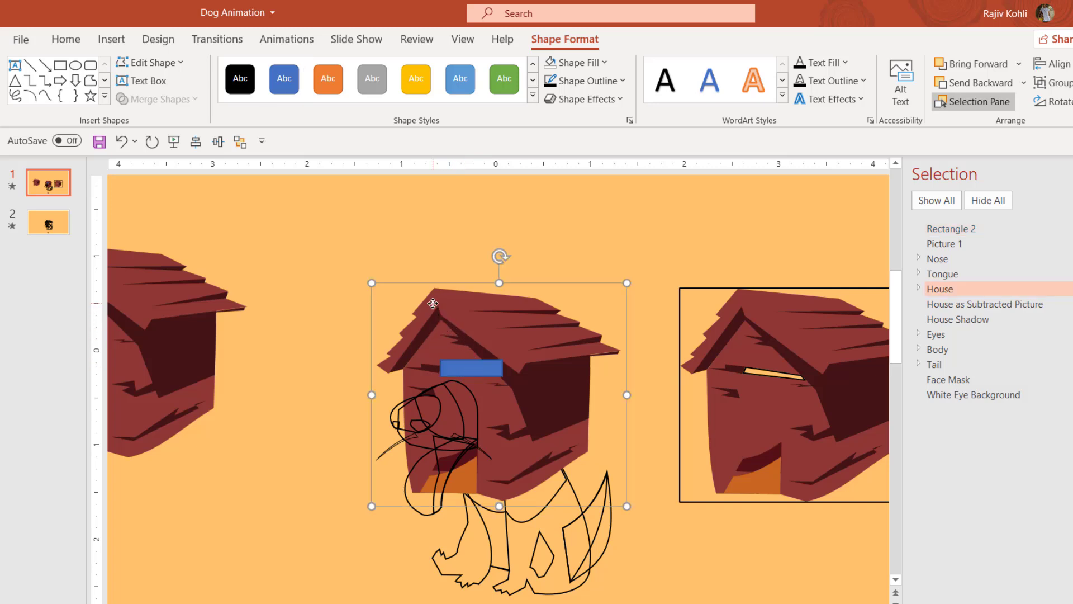
left_click(468, 371, "shift")
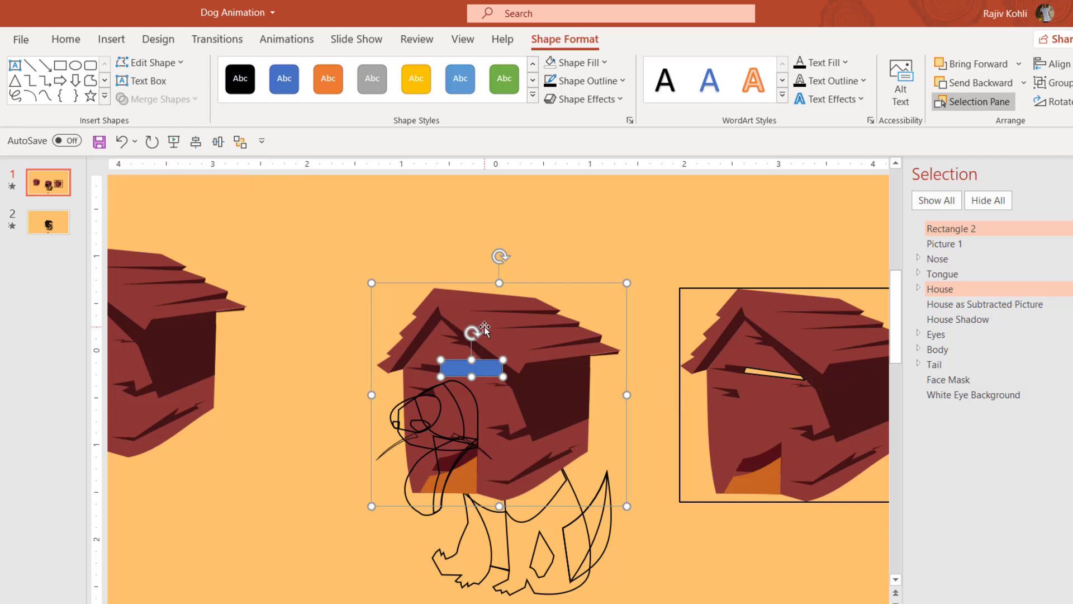
- Delete the middle house and rectangle, then draw a rectangle below the left kennel's roof
key("Delete")
left_click(174, 319)
scroll(196, 335, "down", 2, "ctrl")
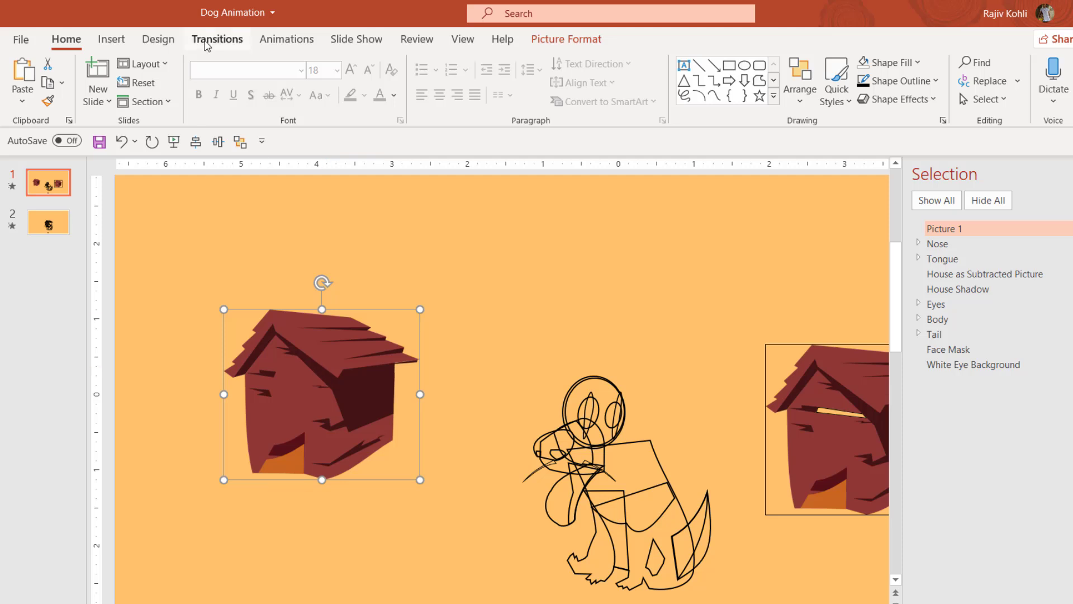
left_click(111, 38)
left_click(284, 84)
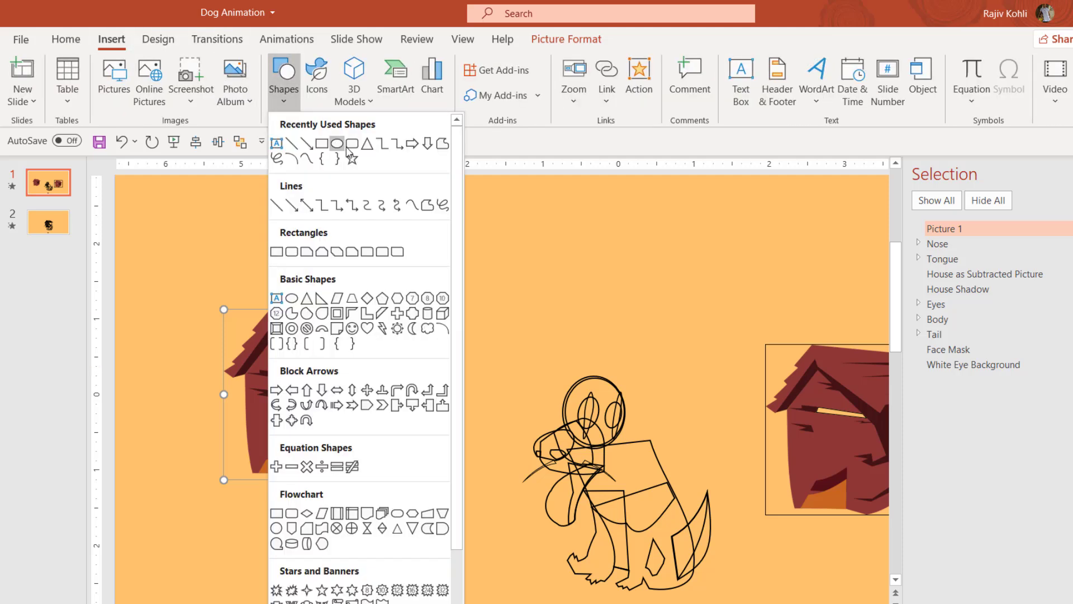
left_click(320, 146)
left_click_drag(274, 365, 322, 379)
- Subtract the rectangle from the left kennel picture to cut a window hole
left_click(291, 402)
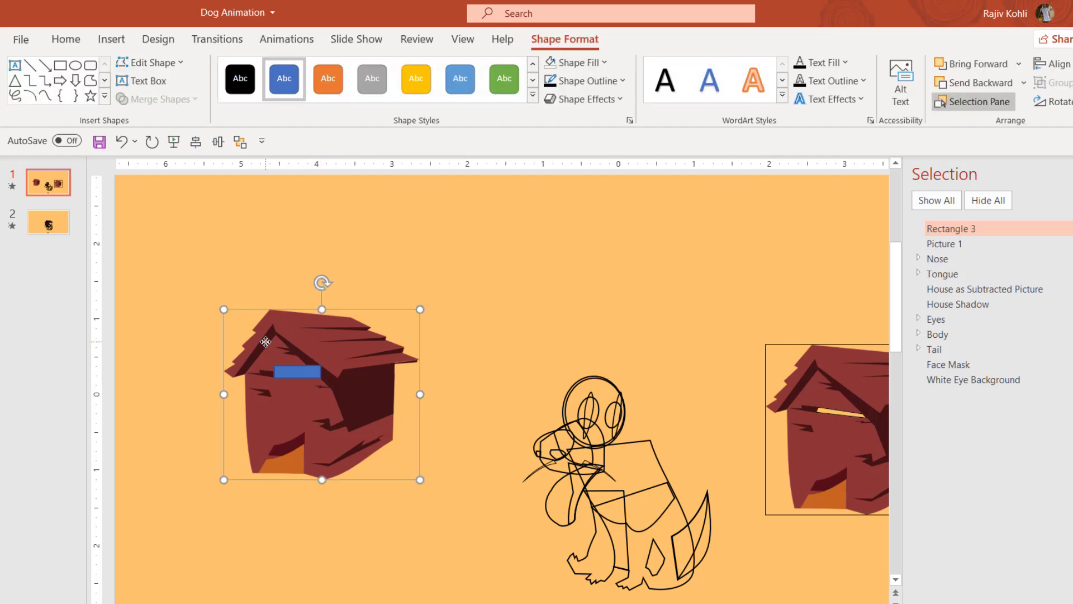
left_click(302, 372, "shift")
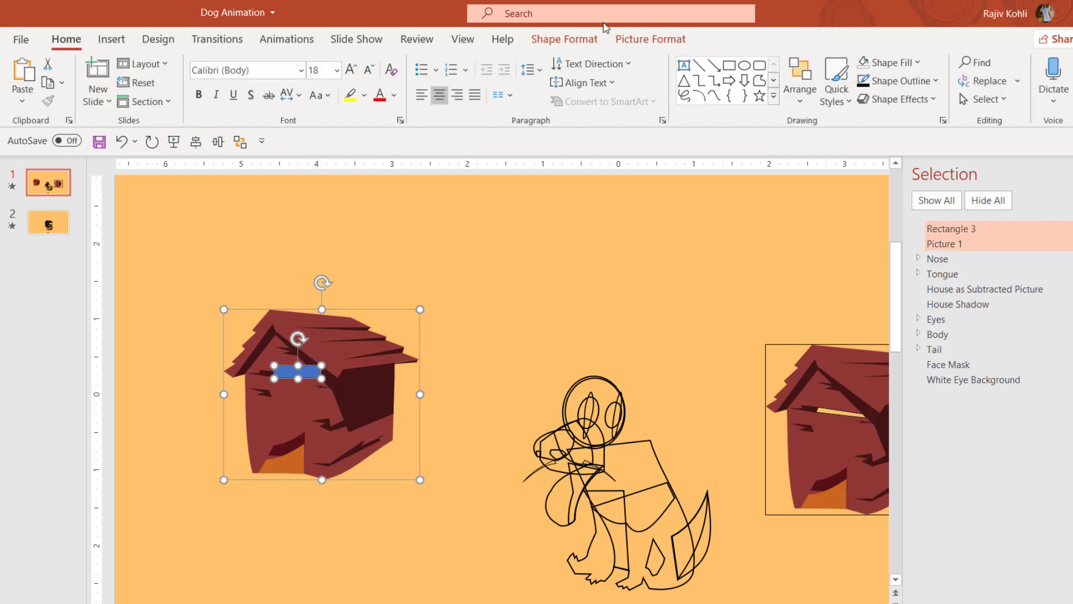
left_click(564, 39)
left_click(158, 99)
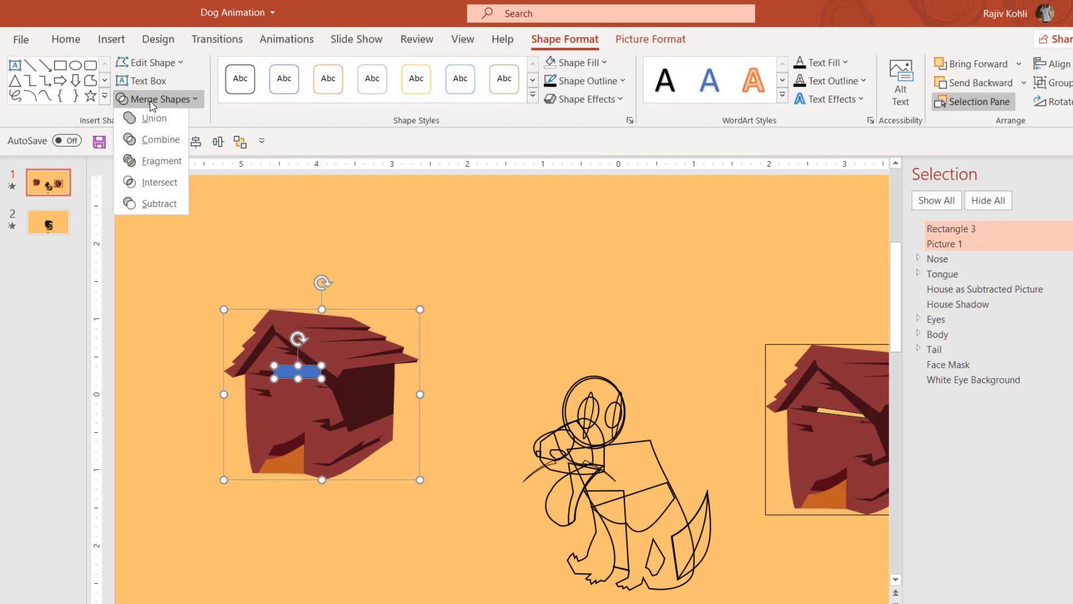
left_click(165, 206)
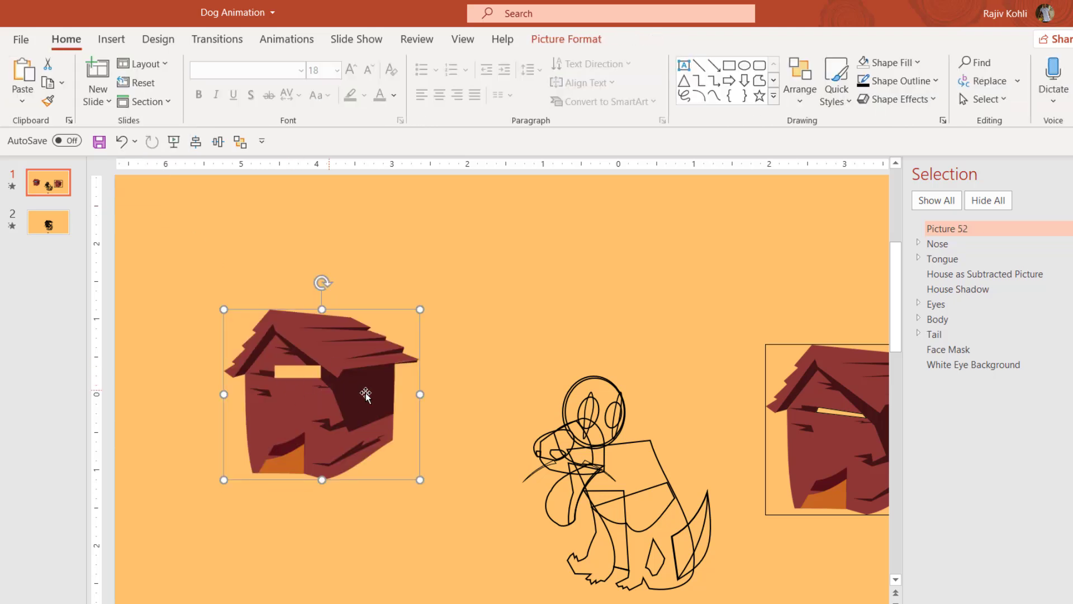
left_click(593, 379)
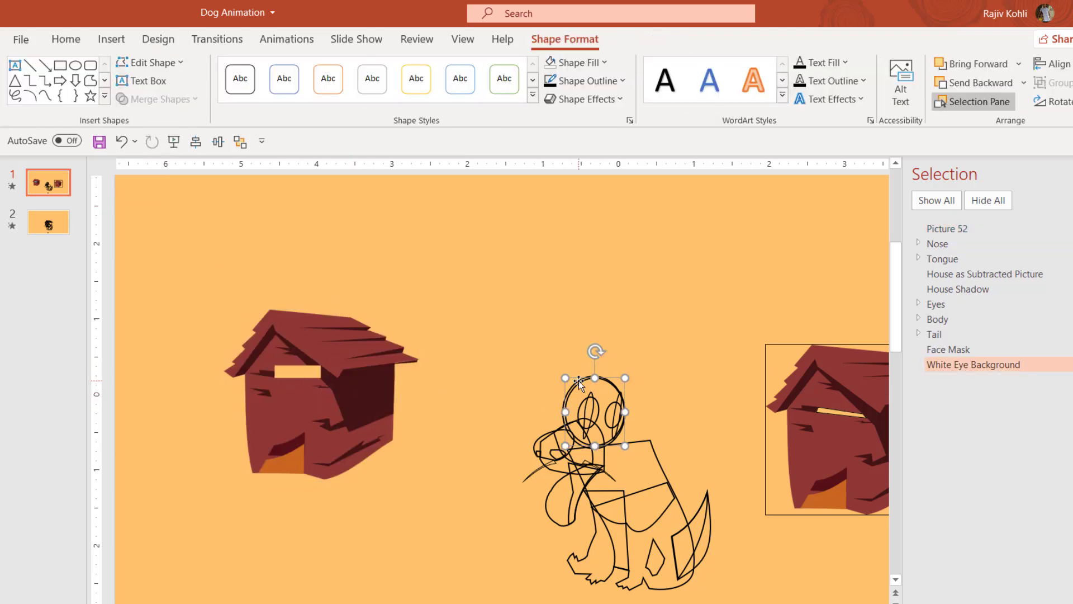
- Drag the dog behind the left kennel so its eyes line up with the window
left_click_drag(534, 380, 312, 369)
left_click_drag(601, 381, 312, 342)
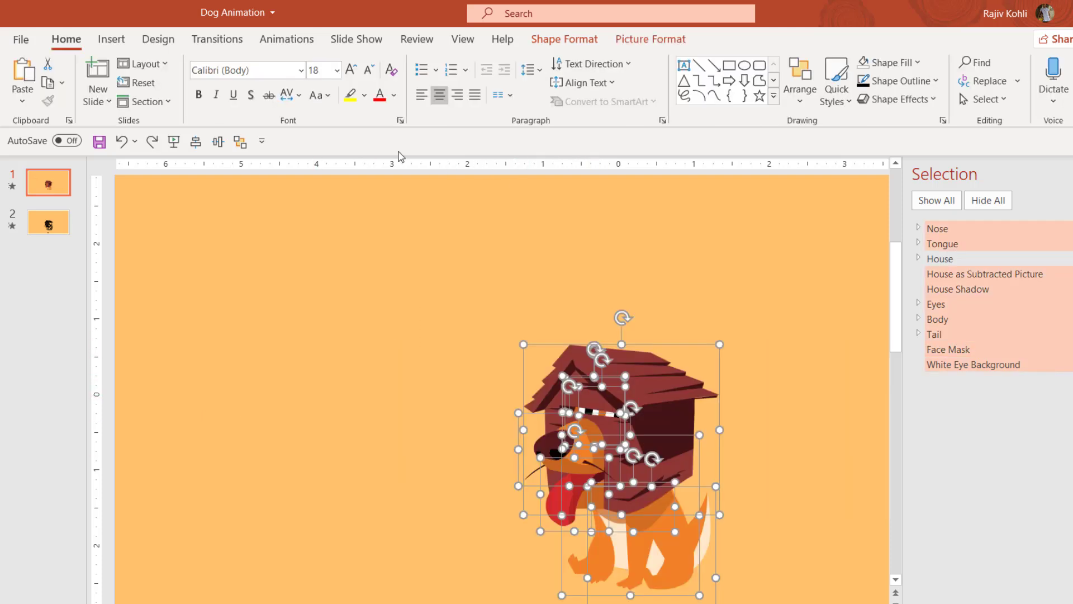
left_click(585, 273)
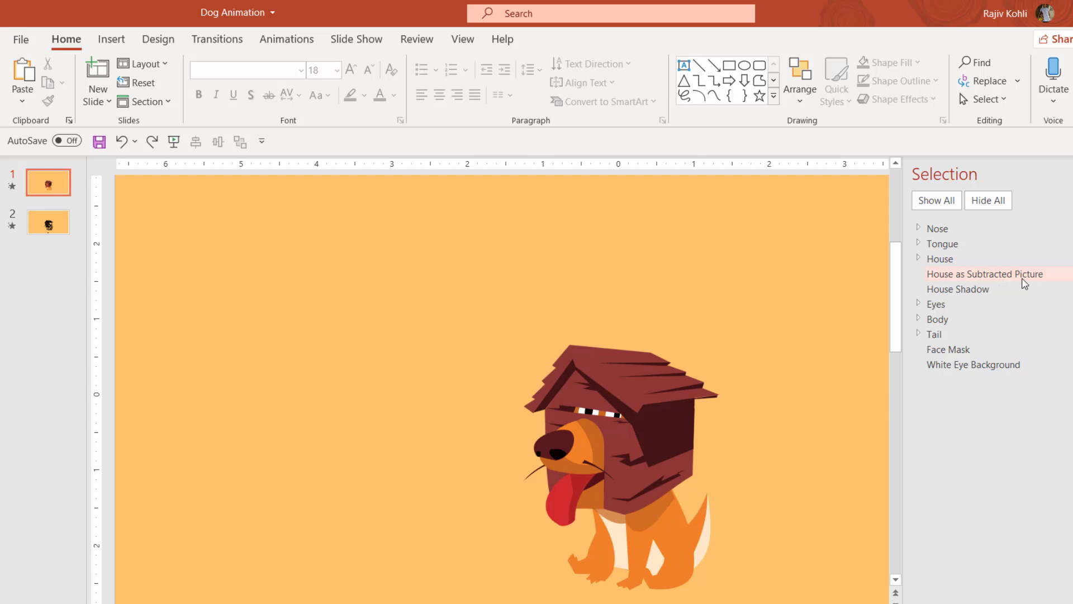
key("Tab")
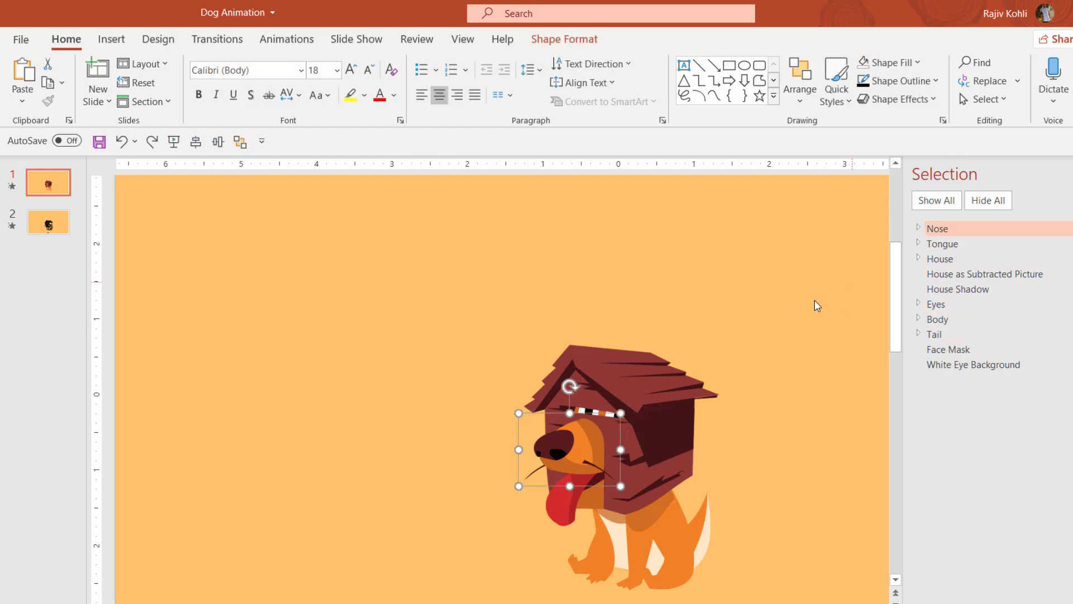
left_click_drag(584, 449, 297, 450)
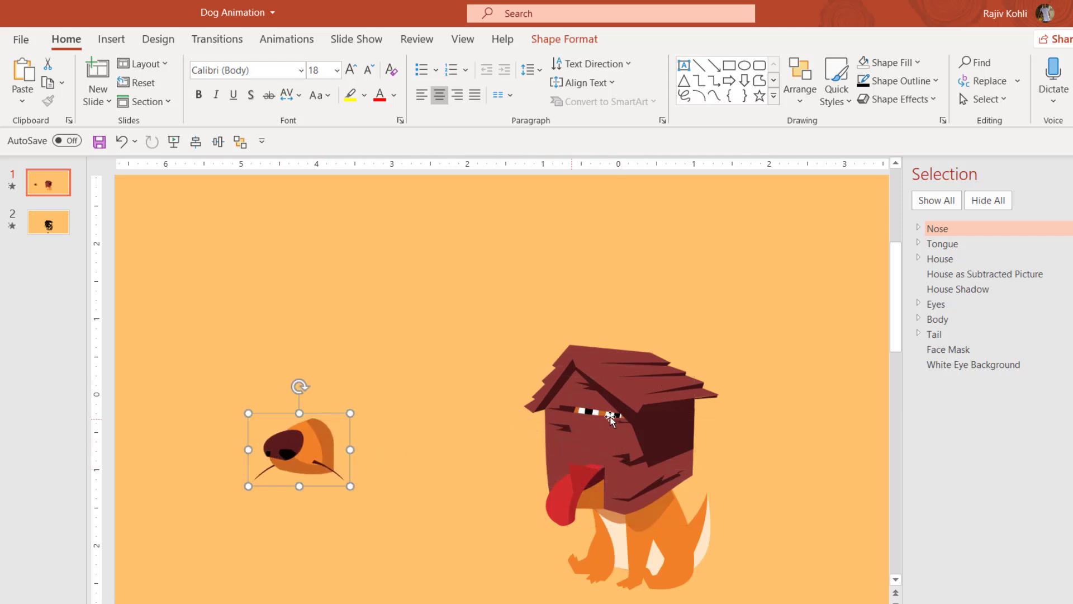
left_click(570, 492)
left_click_drag(575, 492, 376, 491)
left_click(654, 445)
left_click_drag(679, 438, 550, 439)
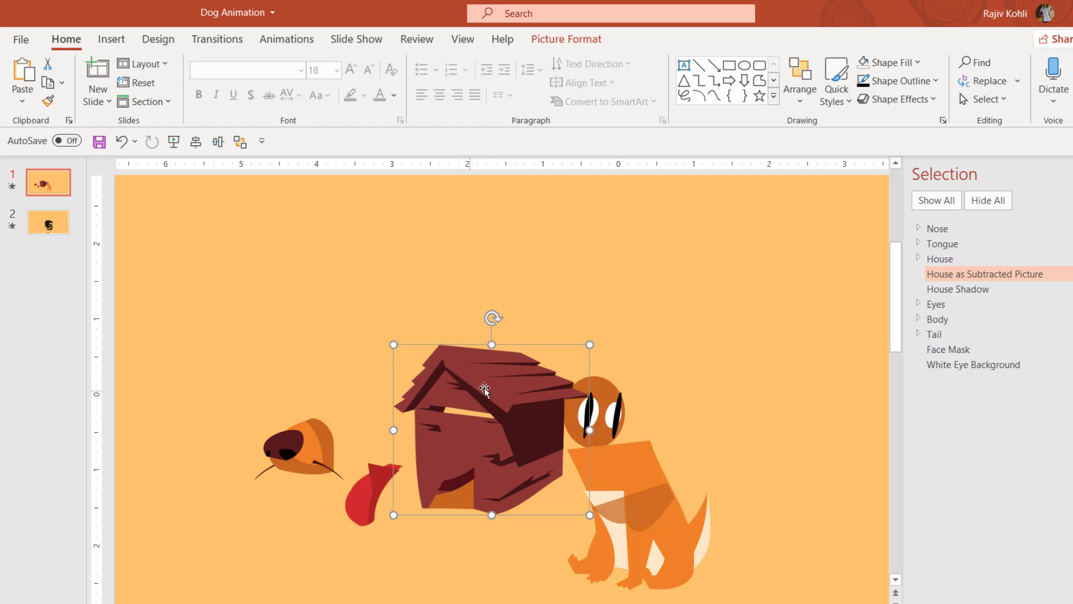
left_click_drag(484, 443, 616, 456)
key("ctrl+z")
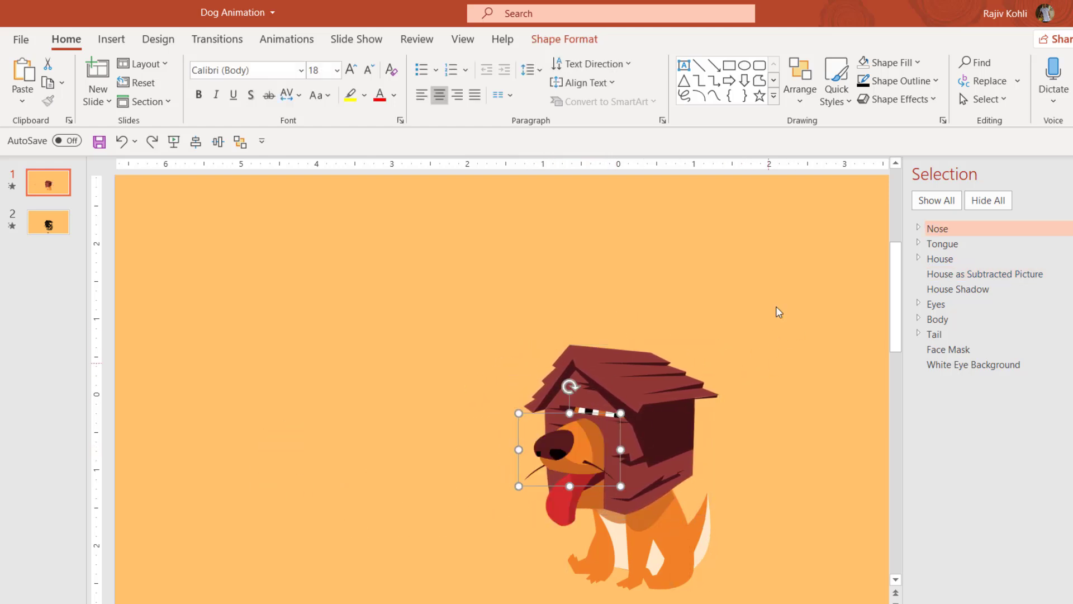
- Open the Animation Pane and switch to the browser to view the Dribbble reference
left_click(279, 40)
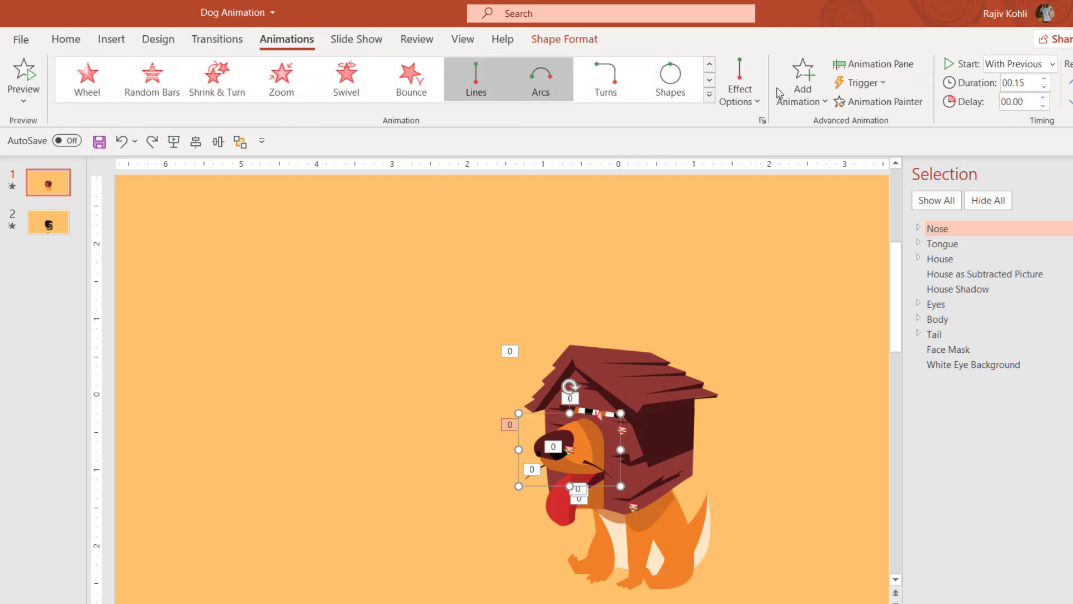
left_click(878, 64)
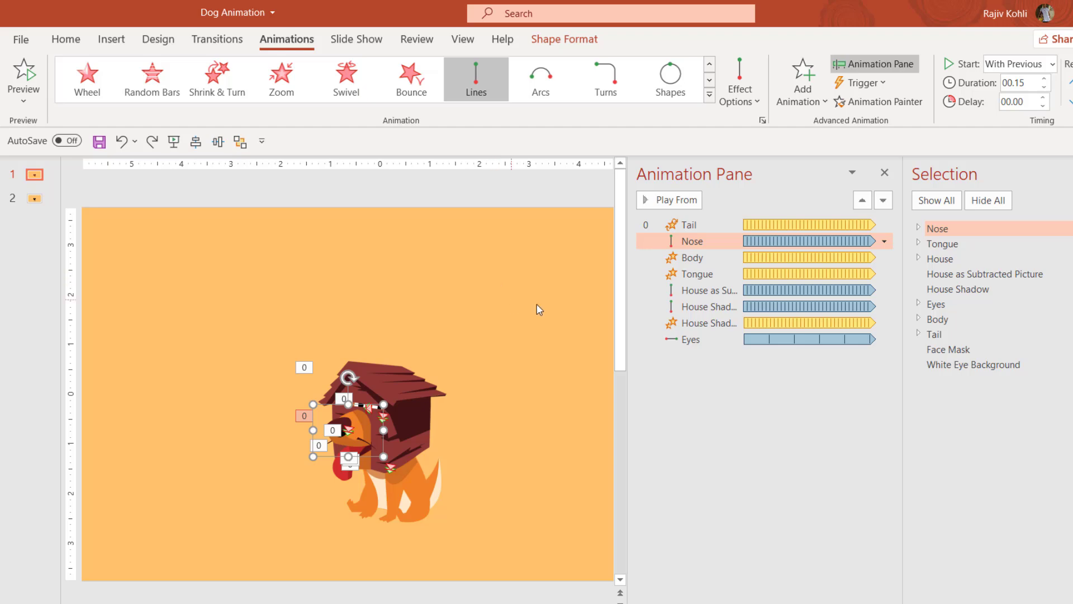
key("alt+Tab")
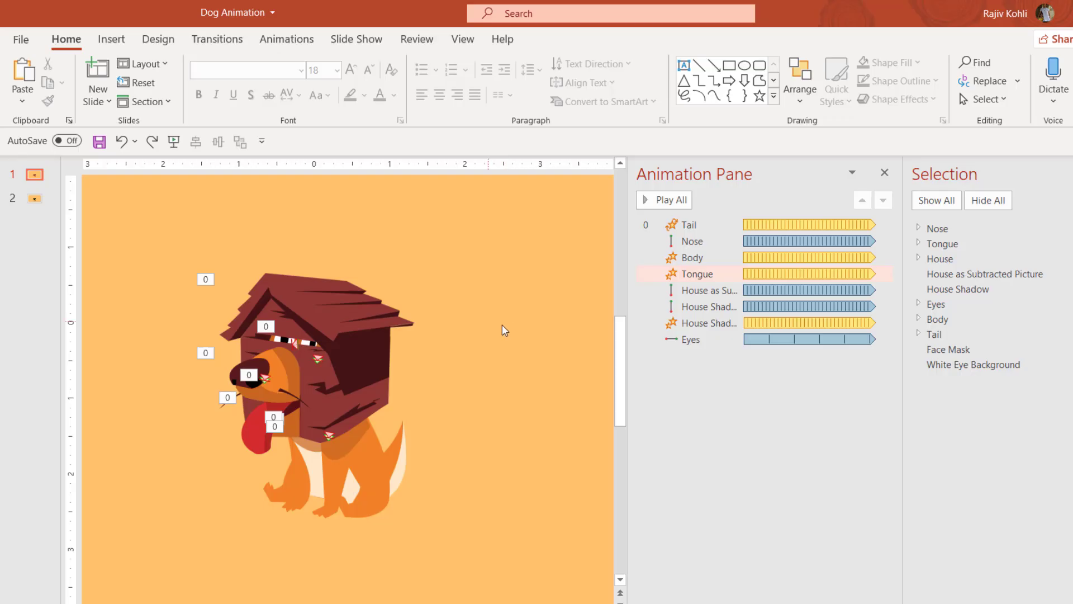
- Try a green fill on the tail, undo it, and open the Tail Spin settings
left_click_drag(702, 226, 397, 451)
left_click(402, 445)
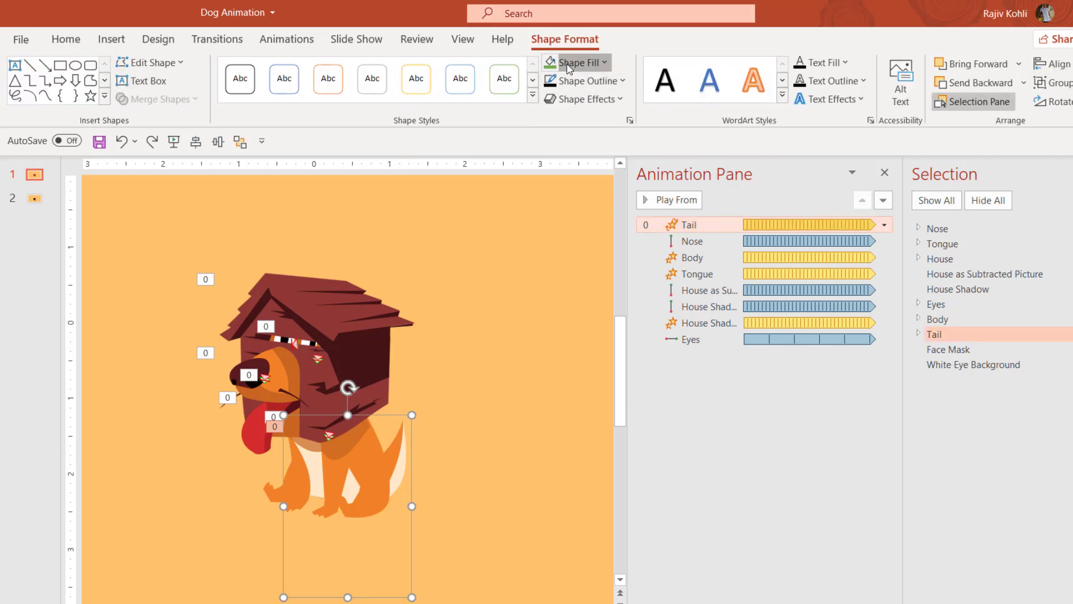
left_click(581, 62)
left_click(662, 103)
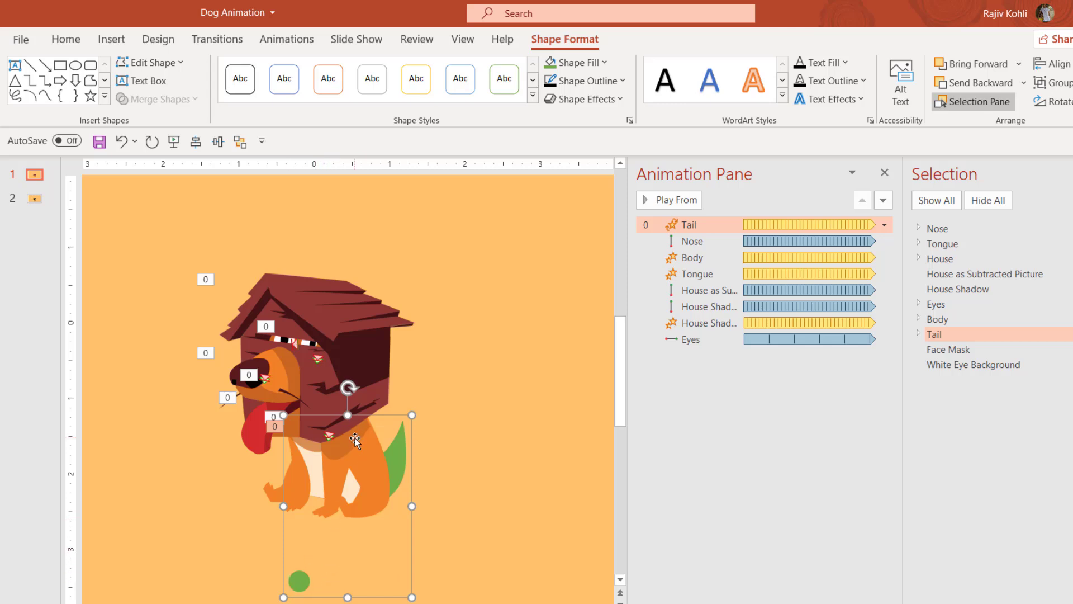
key("ctrl+z")
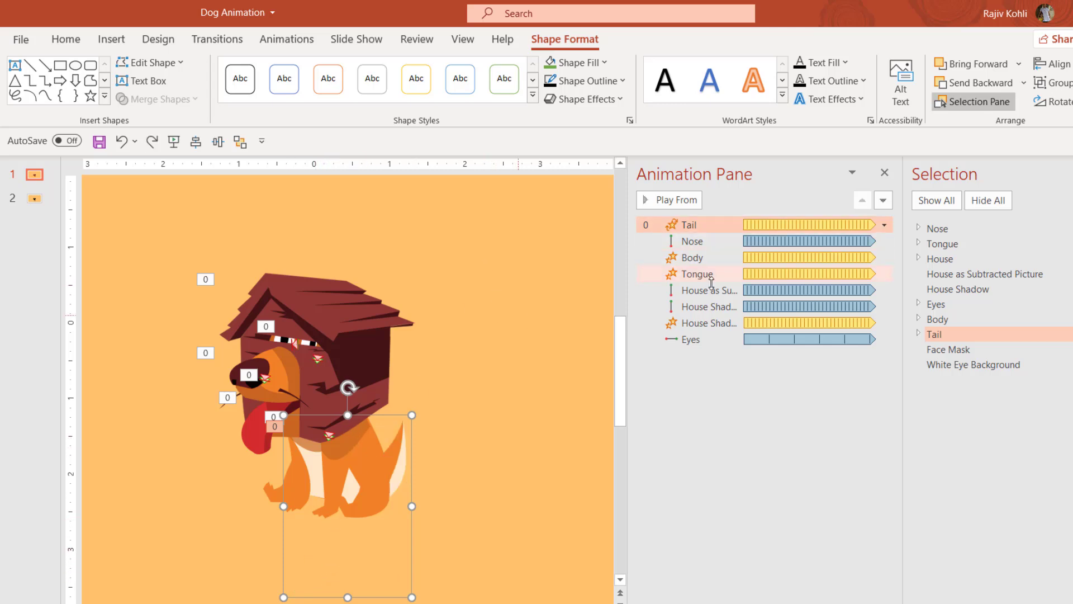
double_click(720, 226)
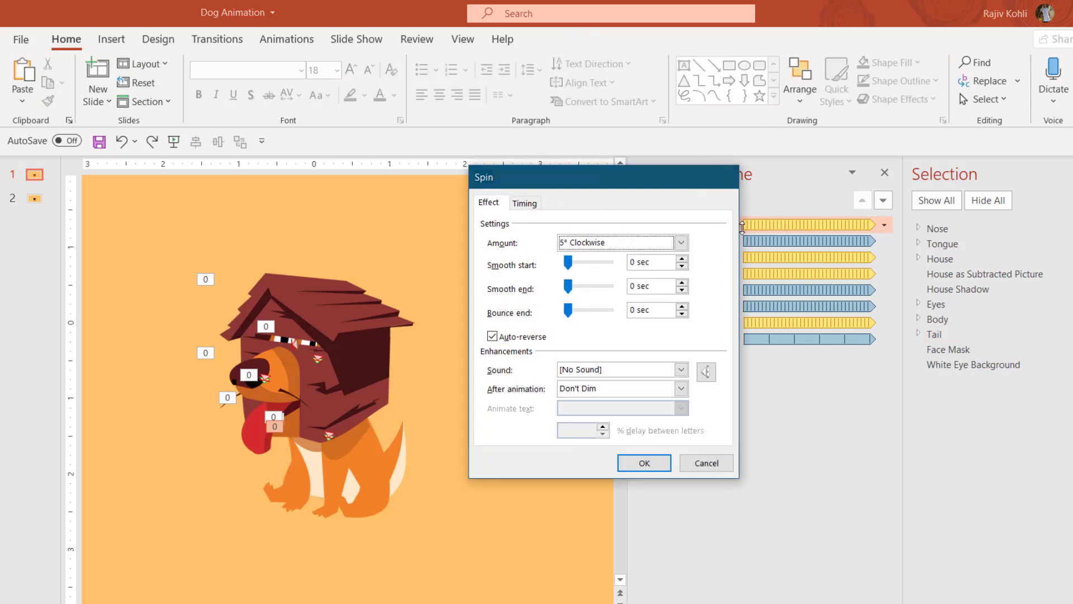
- Close and reopen the Tail Spin settings, then browse and dismiss the Add Animation gallery
key("Escape")
double_click(699, 223)
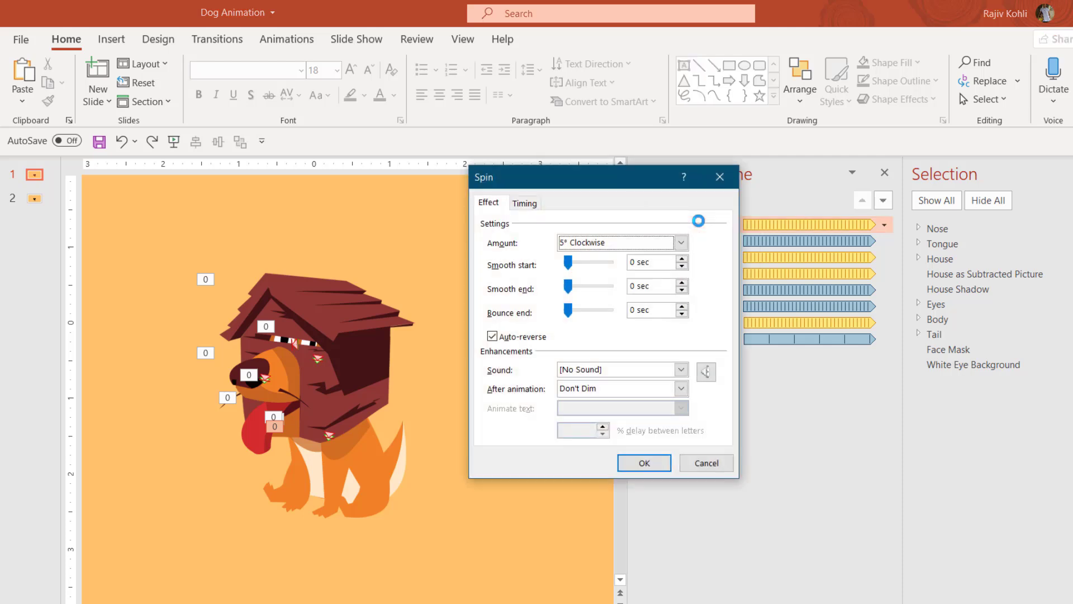
key("Escape")
left_click(290, 39)
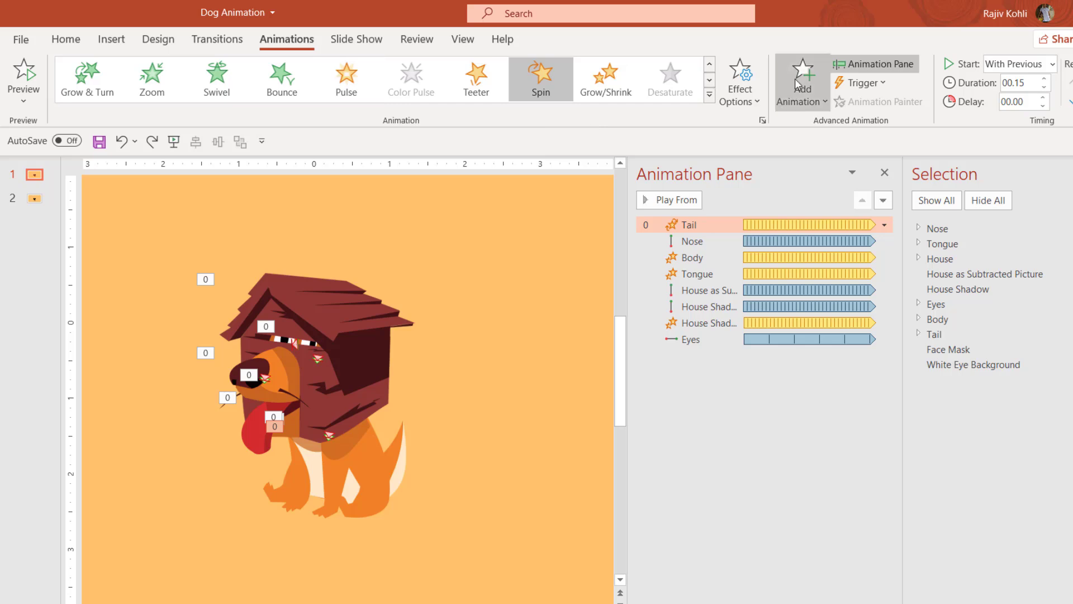
left_click(801, 84)
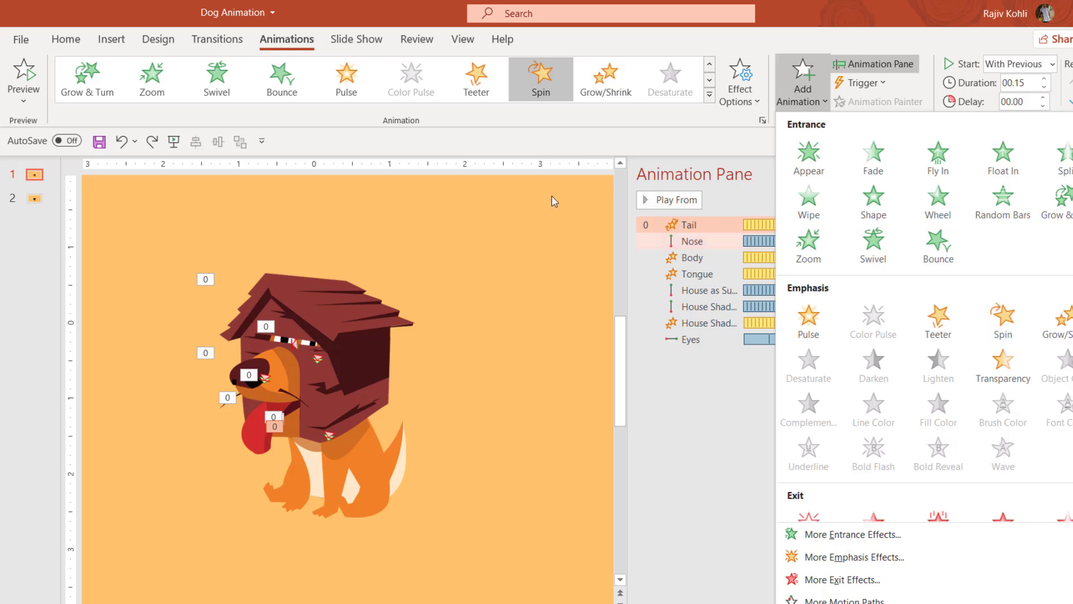
key("alt+F10")
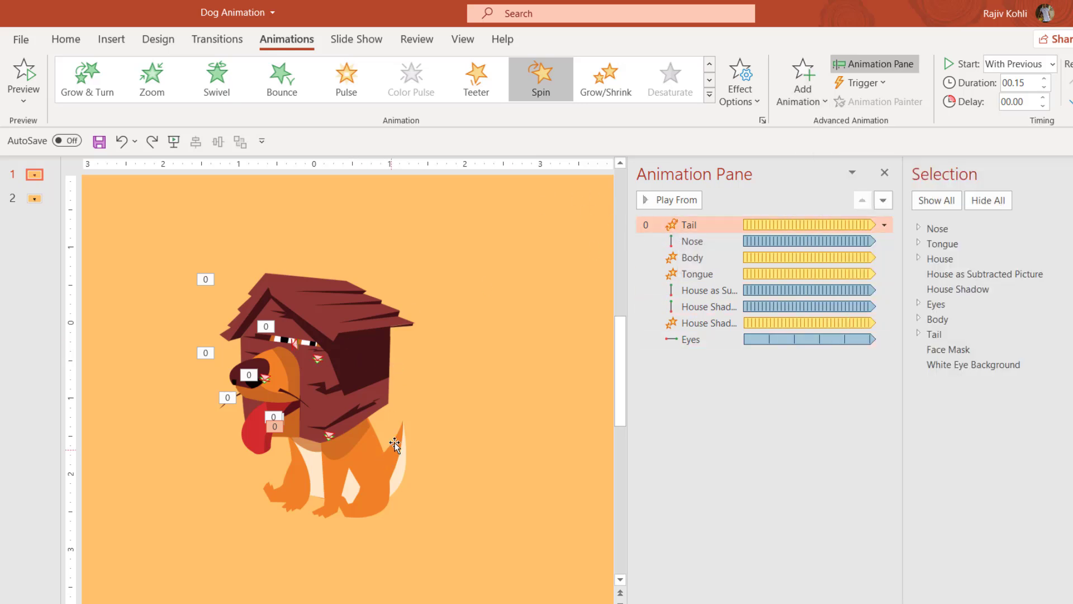
- Confirm the Tail Spin timing: With Previous, 0.15 s, repeating until end of slide
double_click(699, 224)
left_click_drag(635, 172, 513, 124)
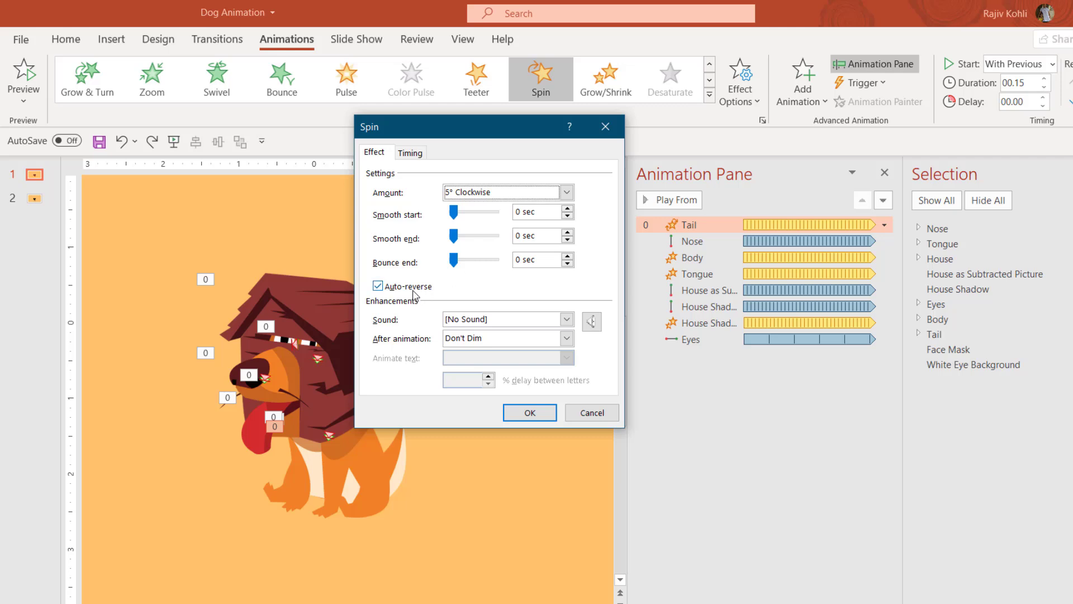
left_click(411, 152)
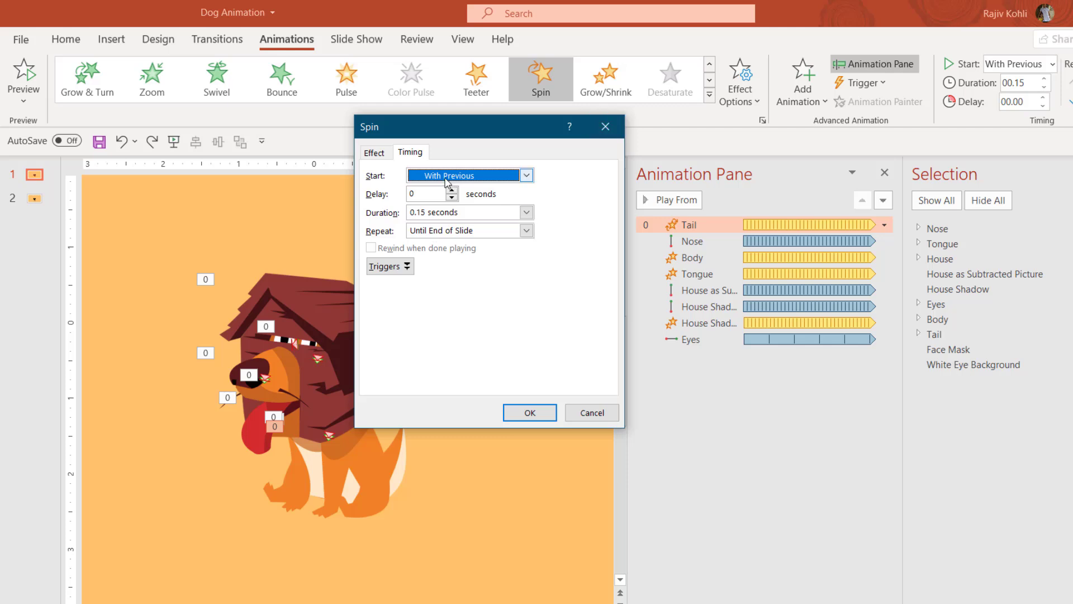
left_click(530, 412)
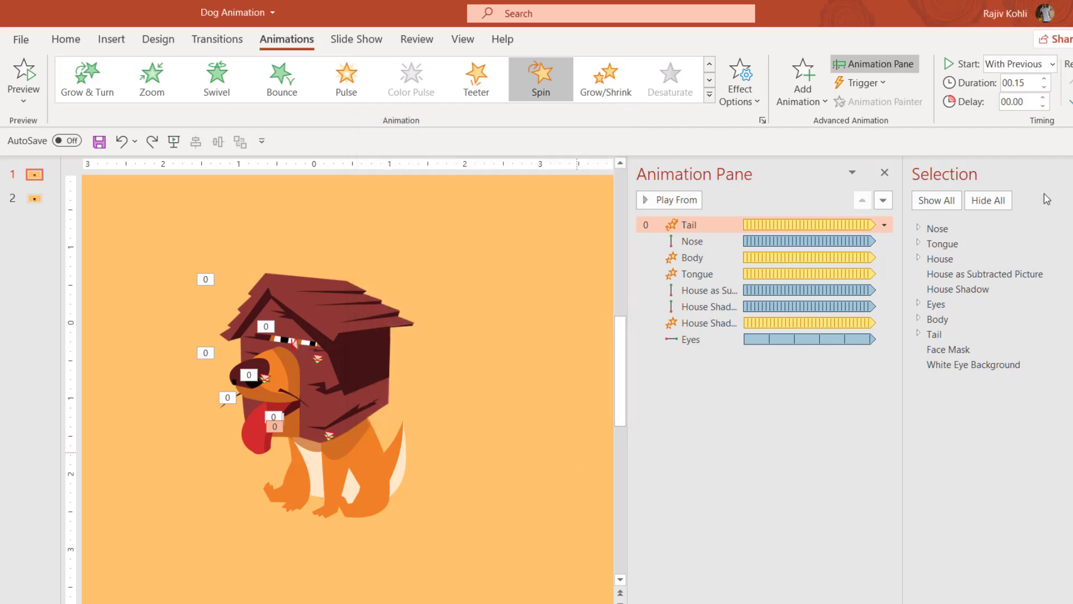
- Hide every object except the Tail, then run and exit a slide show of its looping spin
left_click(990, 200)
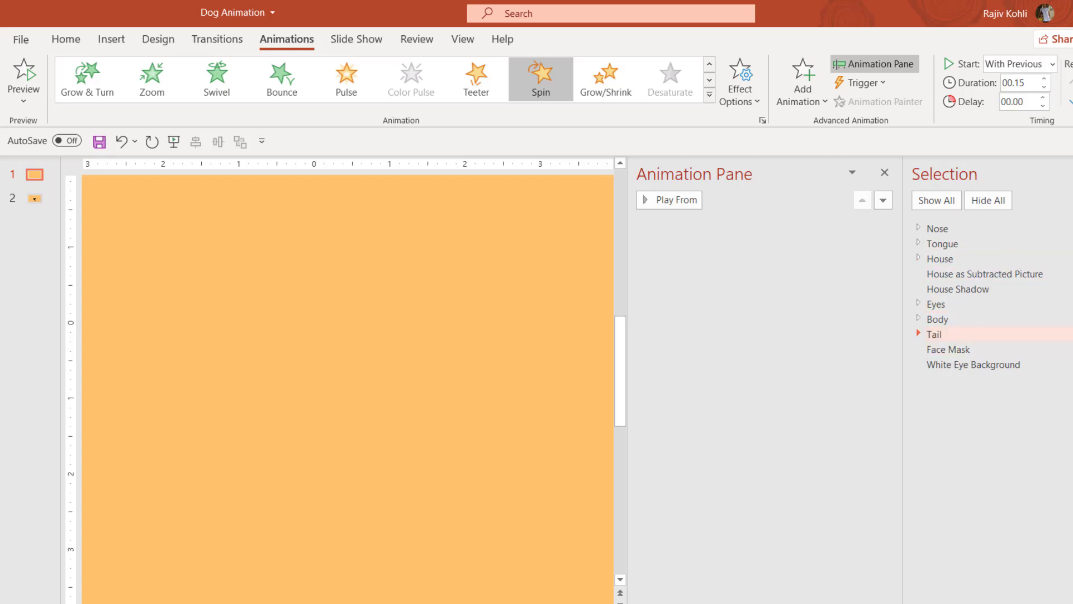
left_click(1070, 334)
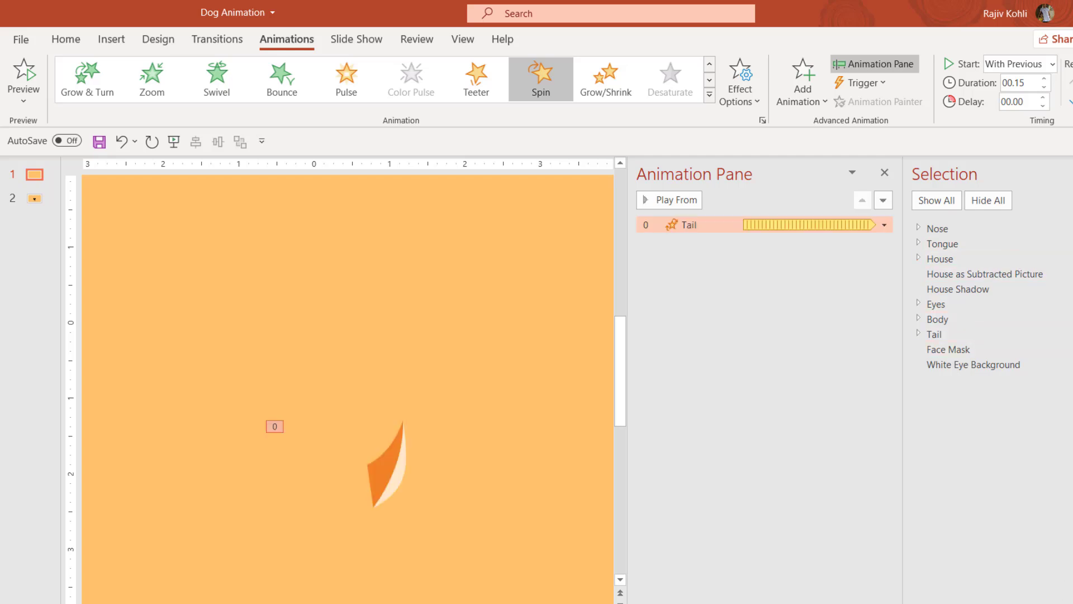
key("F5")
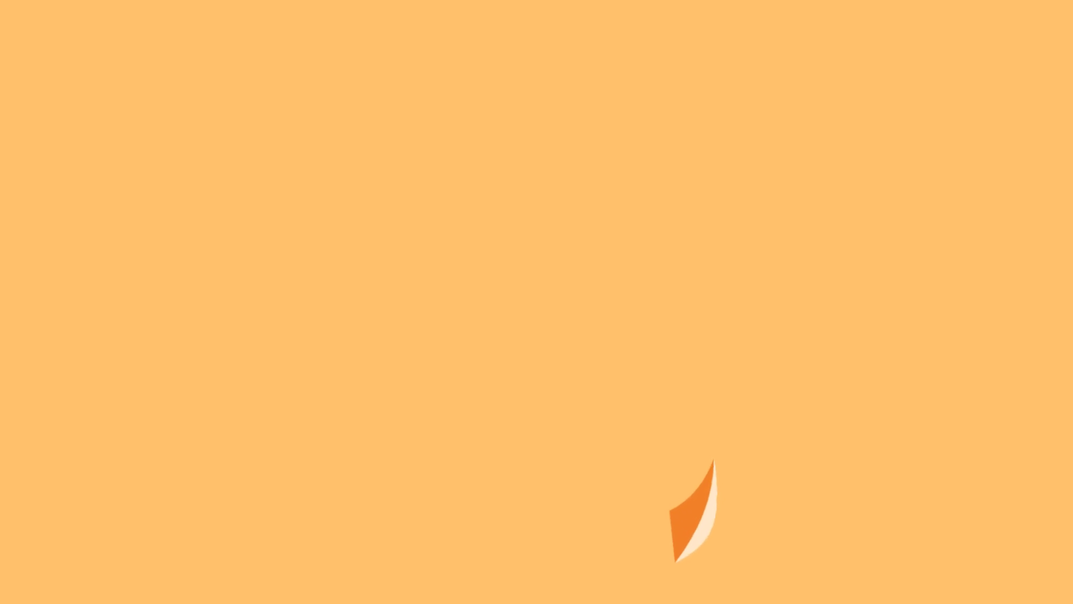
key("Escape")
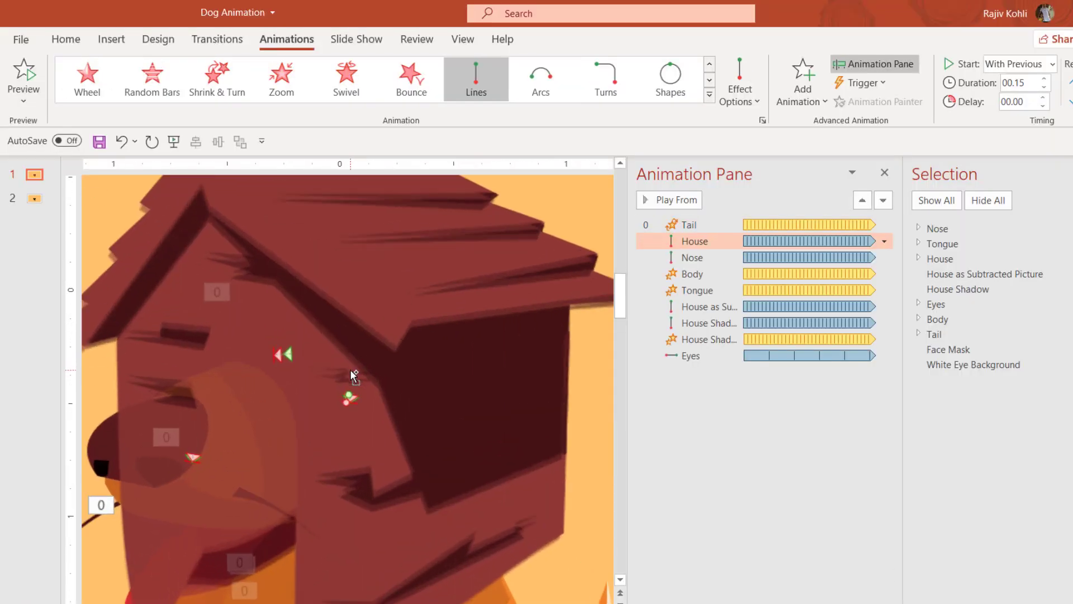
- Hide everything but the house picture and drag its Lines path end point just below the start
left_click(988, 204)
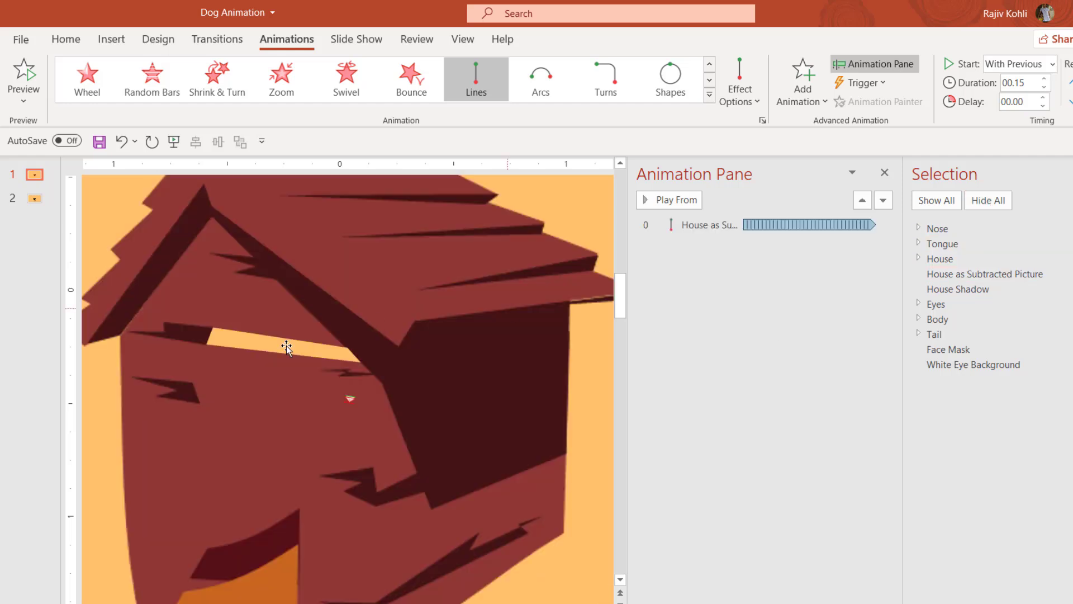
scroll(287, 369, "down", 5)
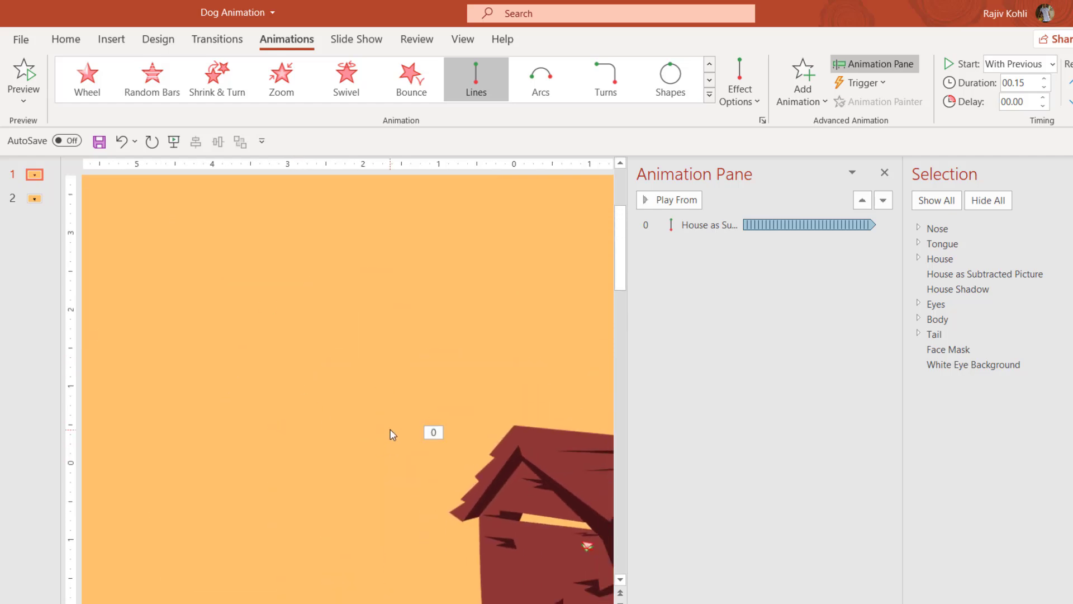
left_click(595, 548)
scroll(576, 529, "up", 8)
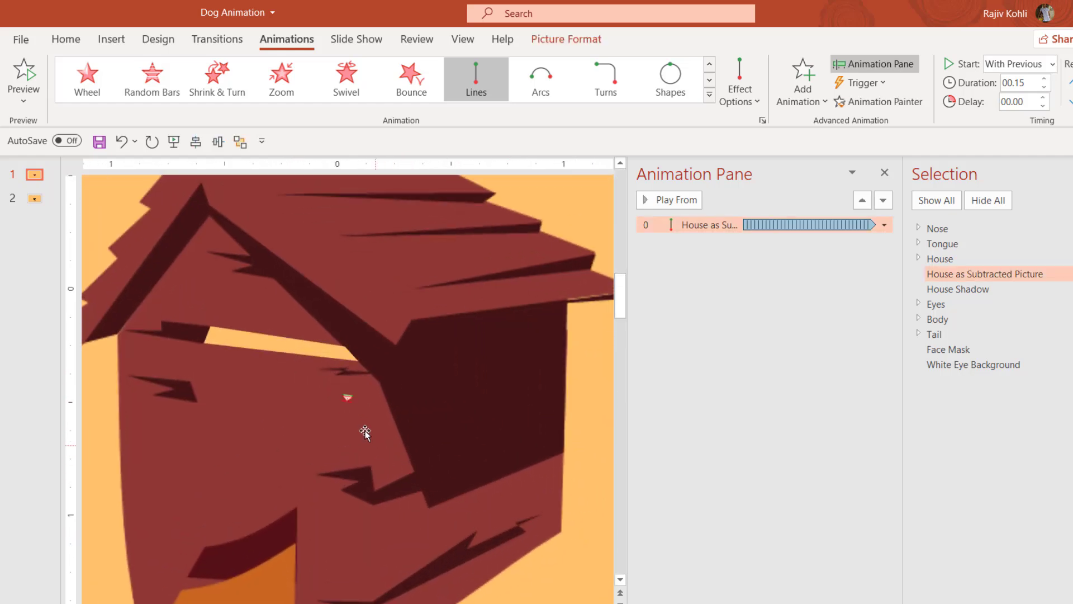
left_click_drag(347, 419, 346, 422)
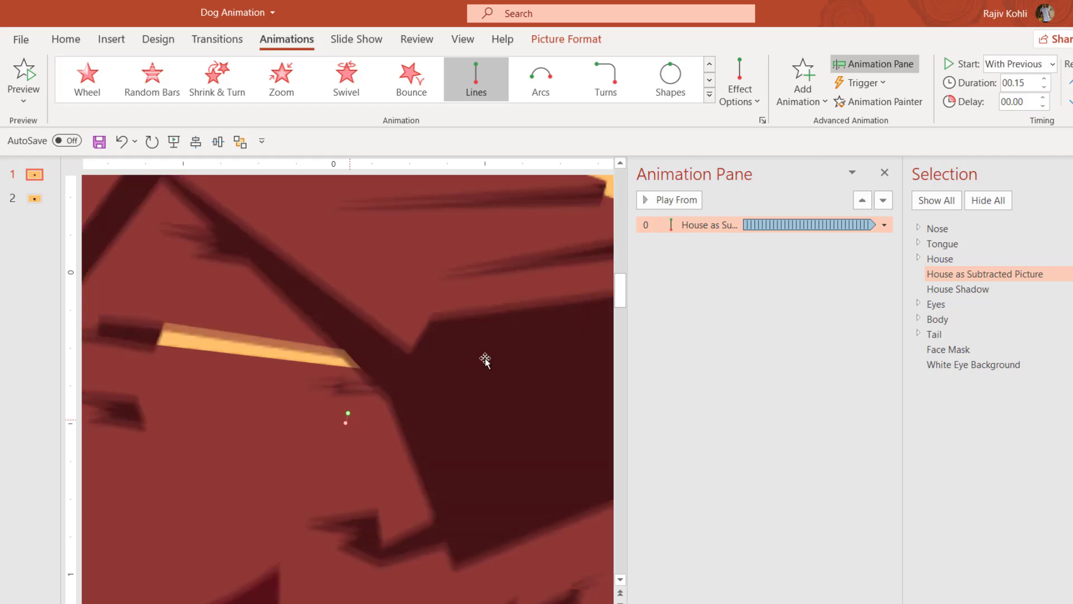
- Confirm the house's 0.15 s With Previous Down motion repeating until slide end, and preview it
double_click(699, 224)
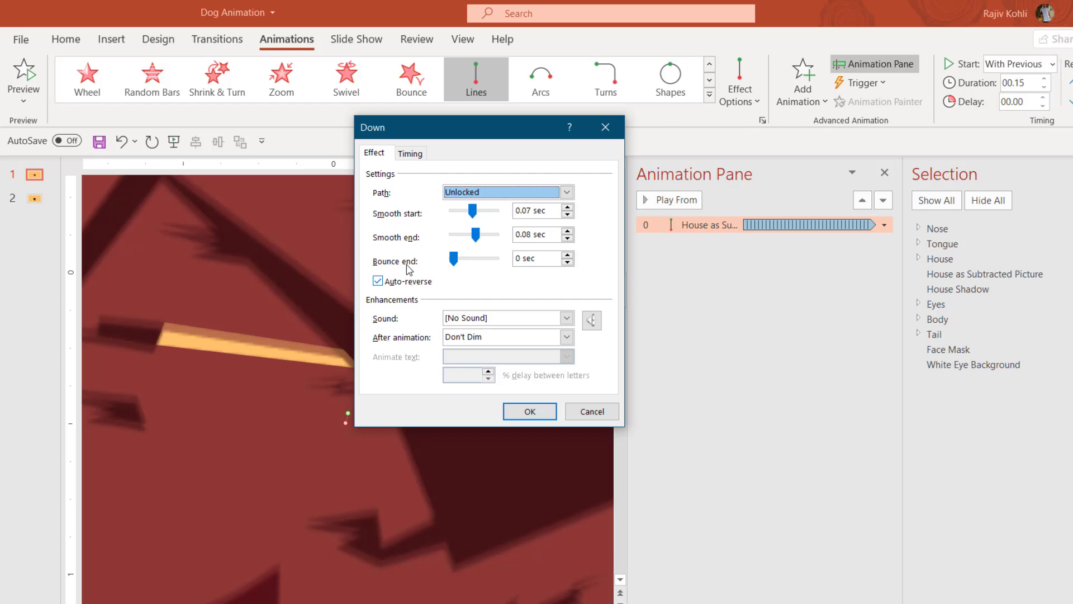
left_click(410, 153)
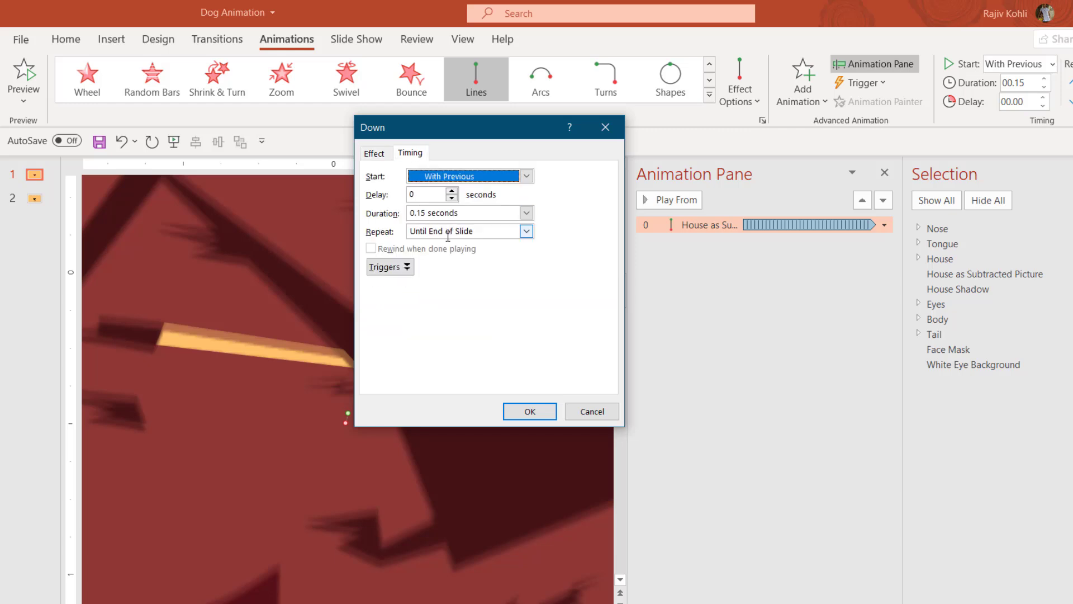
left_click(543, 414)
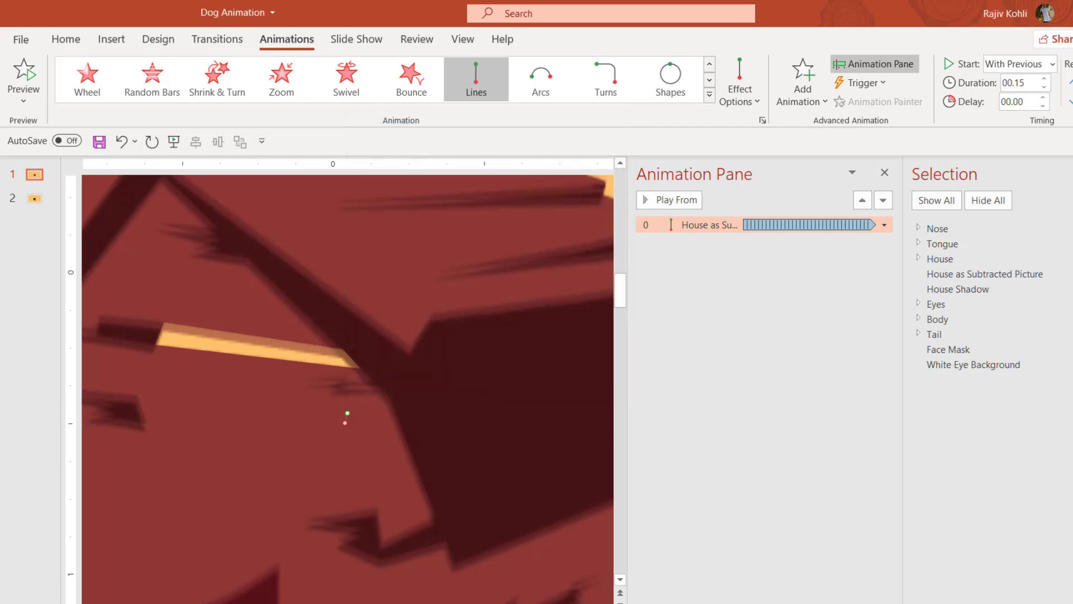
key("shift+F5")
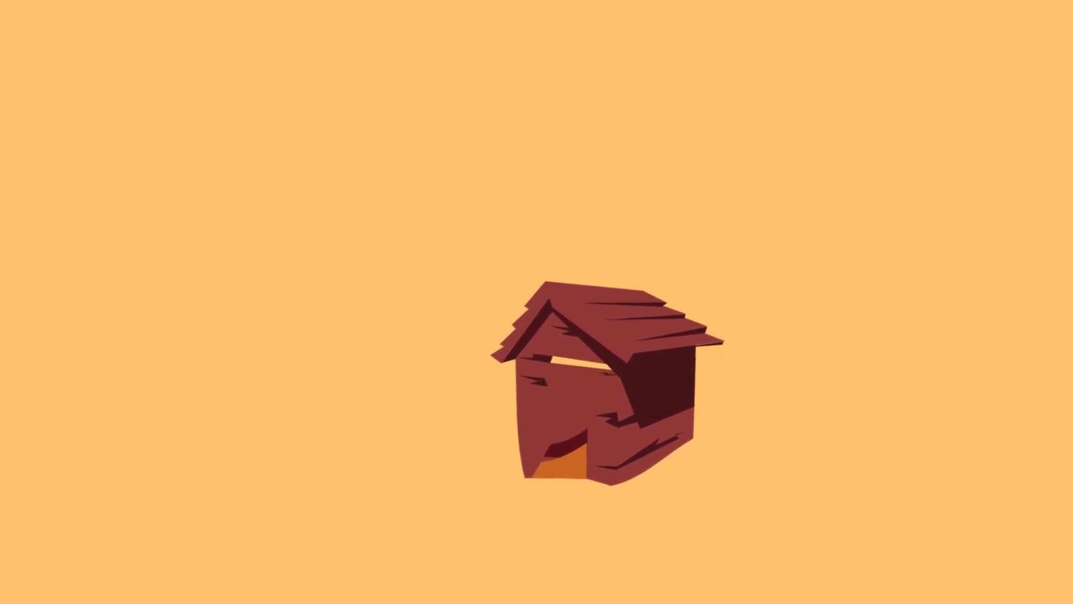
key("Escape")
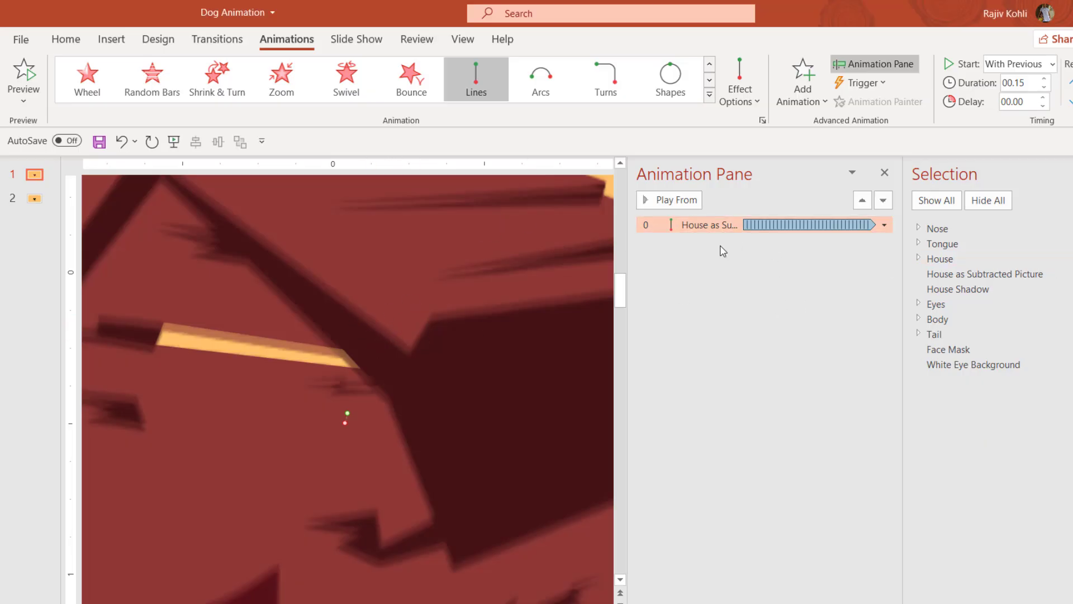
- Copy the house's bob to the nose with Animation Painter and move the Nose animation to third place
left_click(947, 203)
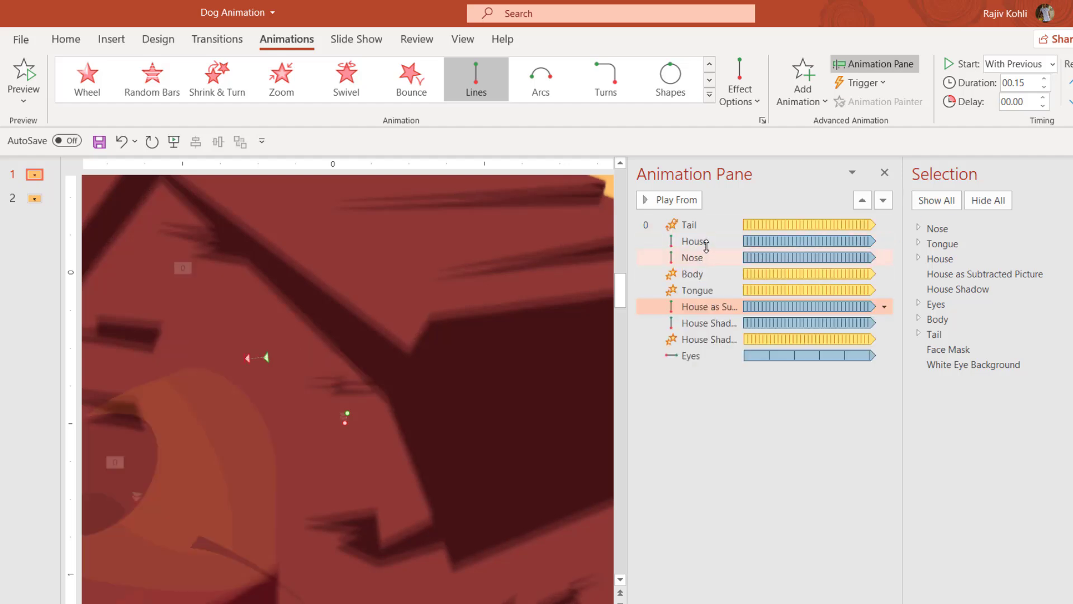
left_click(693, 257)
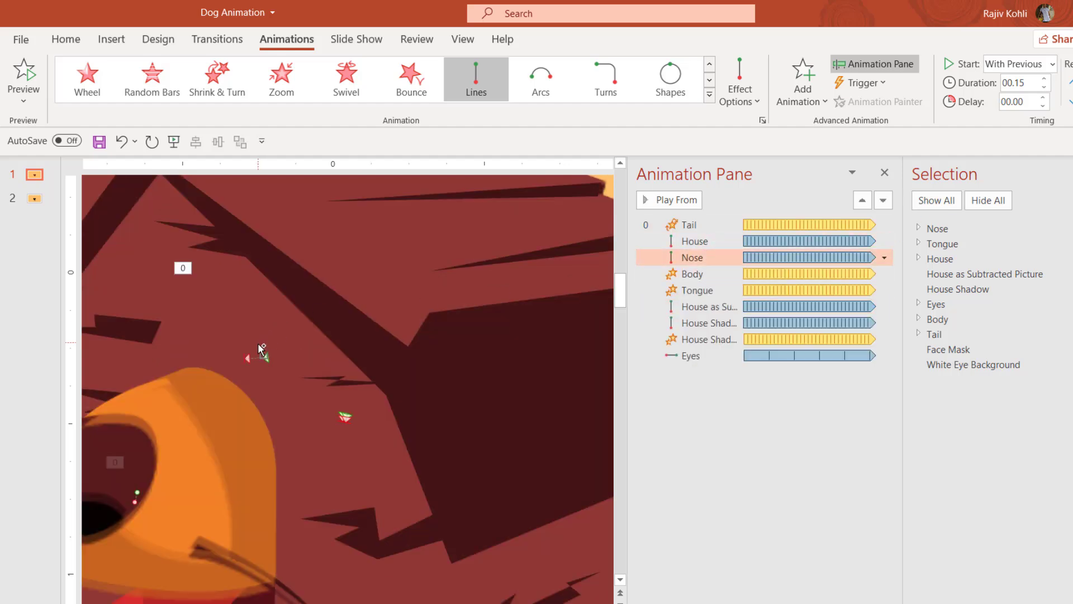
left_click(353, 438)
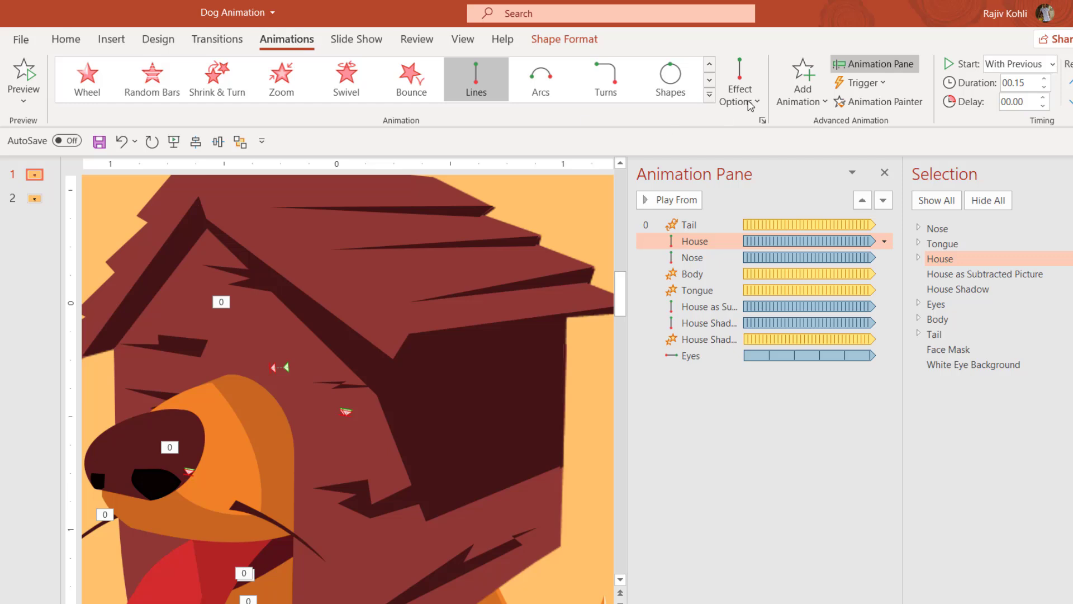
left_click(861, 101)
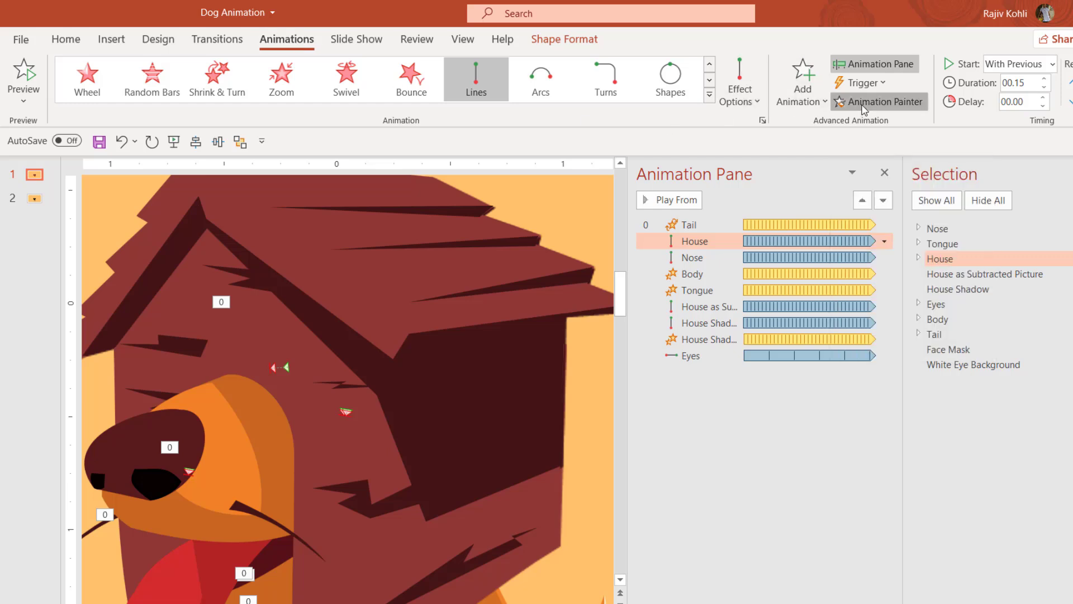
left_click(127, 451)
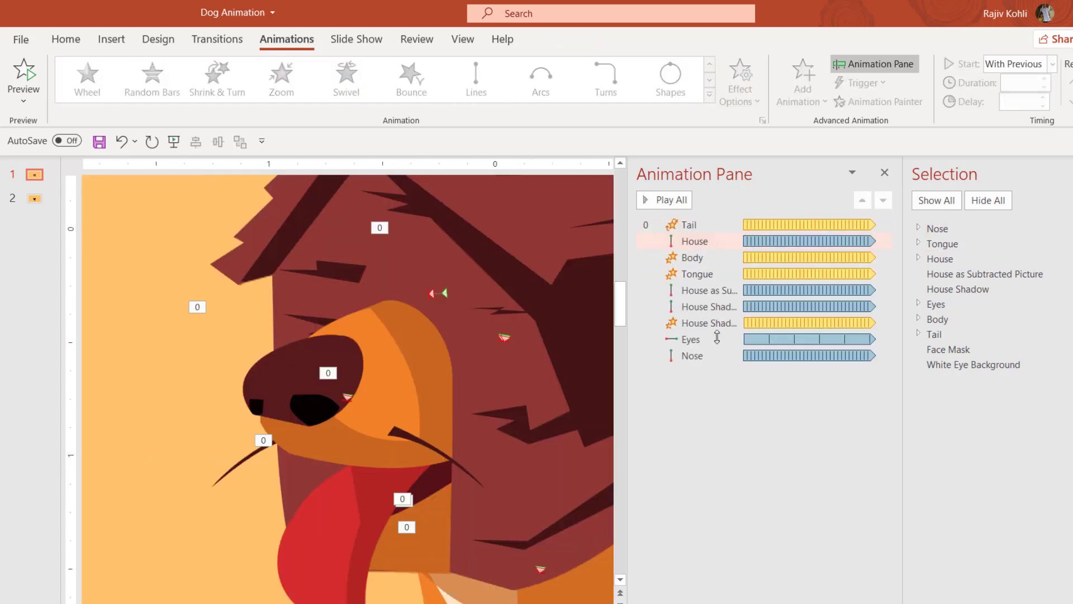
left_click_drag(704, 359, 705, 252)
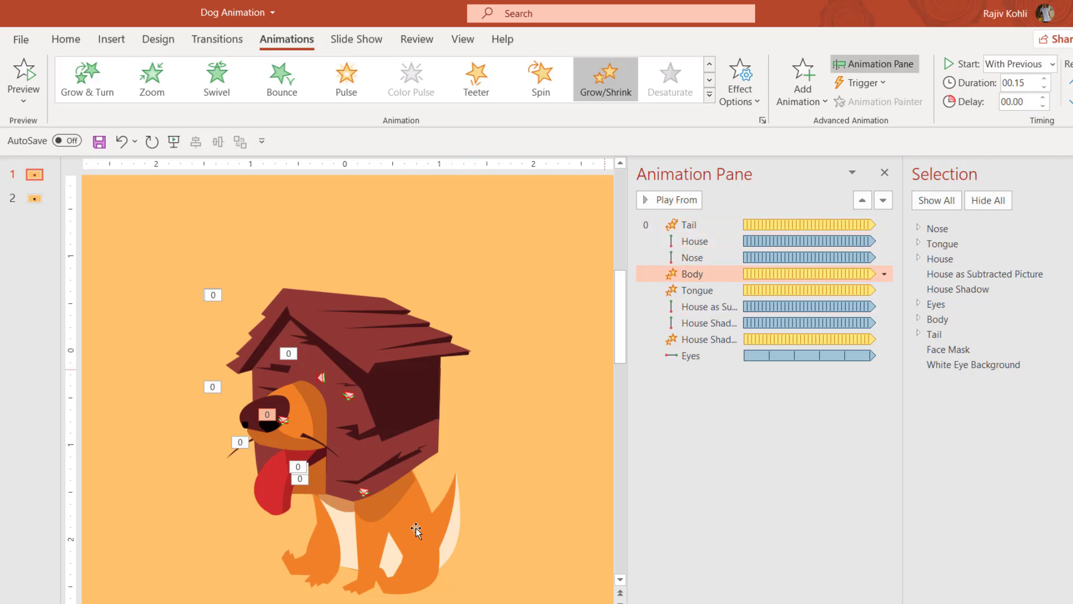
- Review the Body's 102% horizontal Grow/Shrink effect and timing settings
double_click(688, 277)
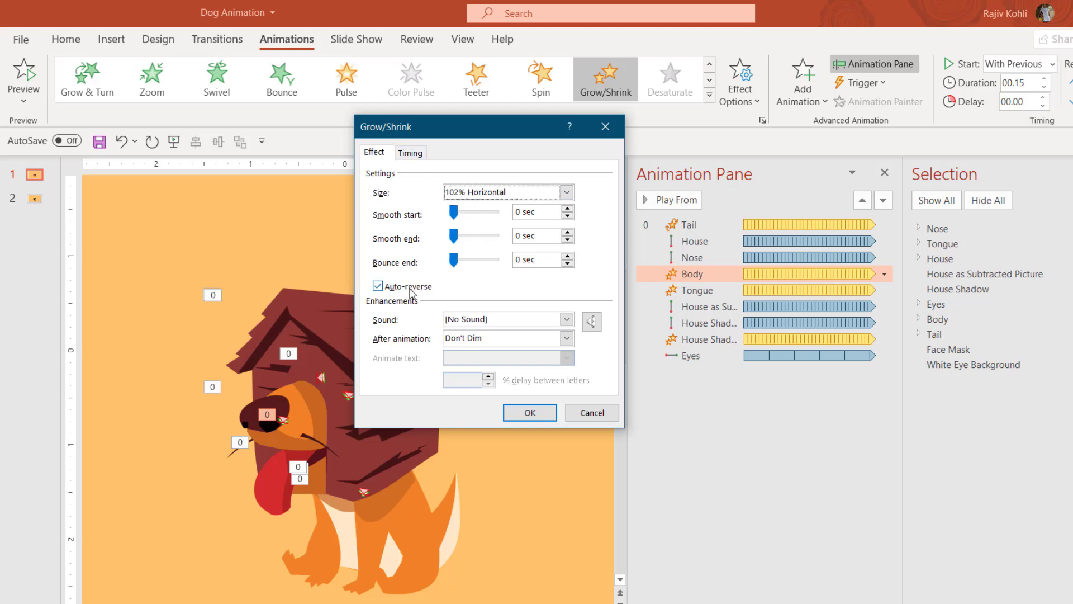
left_click(414, 153)
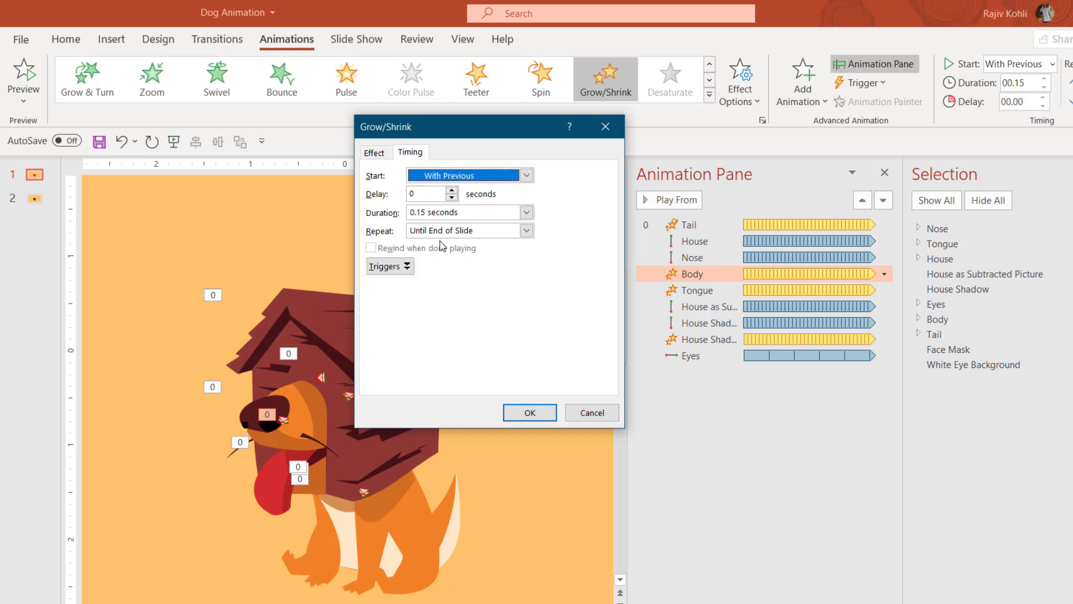
left_click(513, 412)
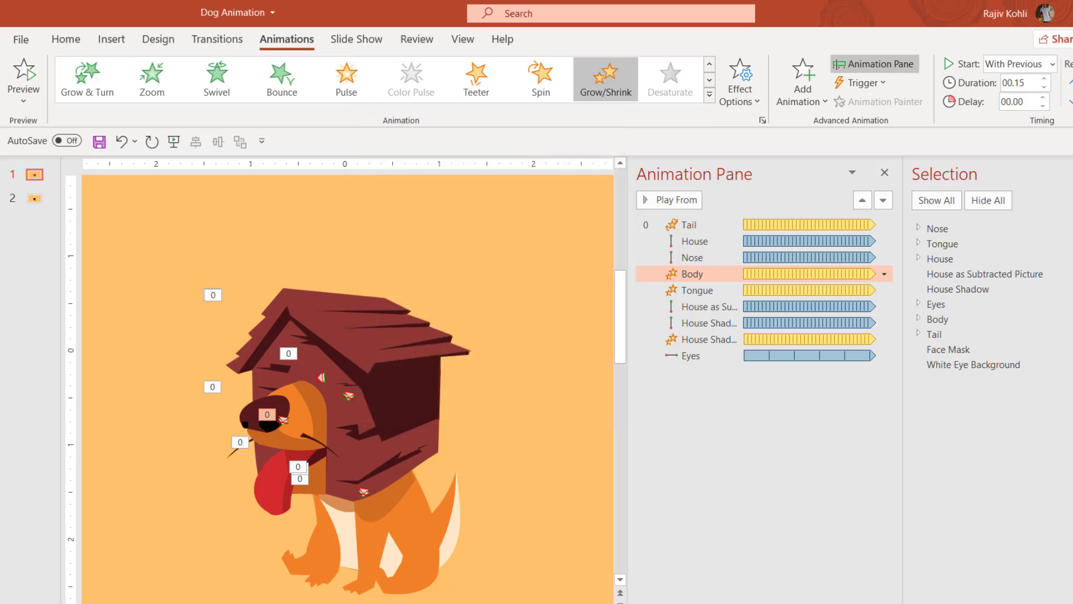
- Hide everything except the Body and preview it alone in a slide show
left_click(1005, 201)
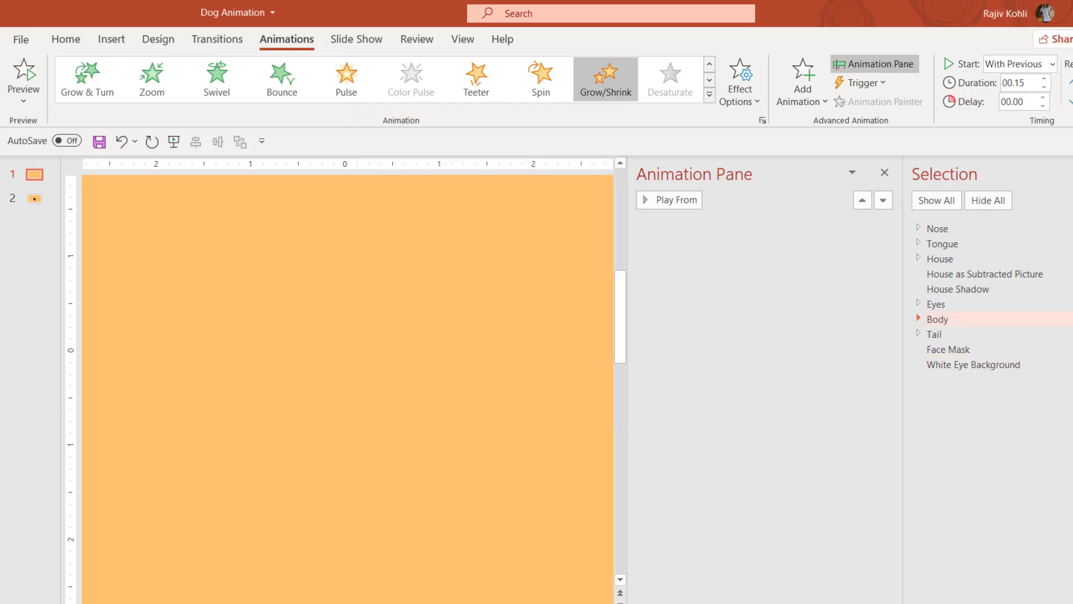
left_click(1068, 319)
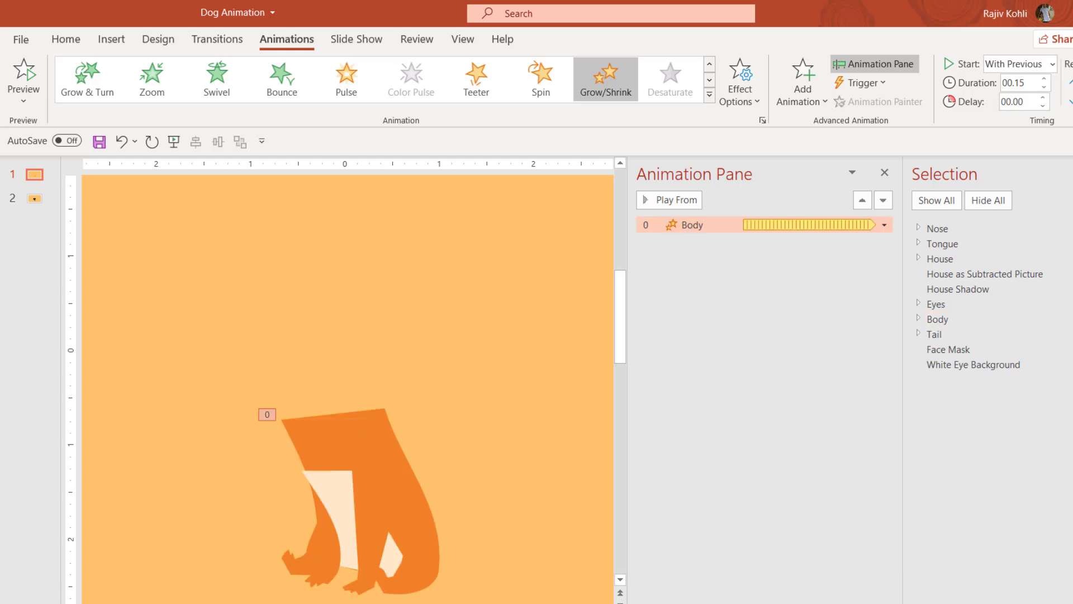
key("F5")
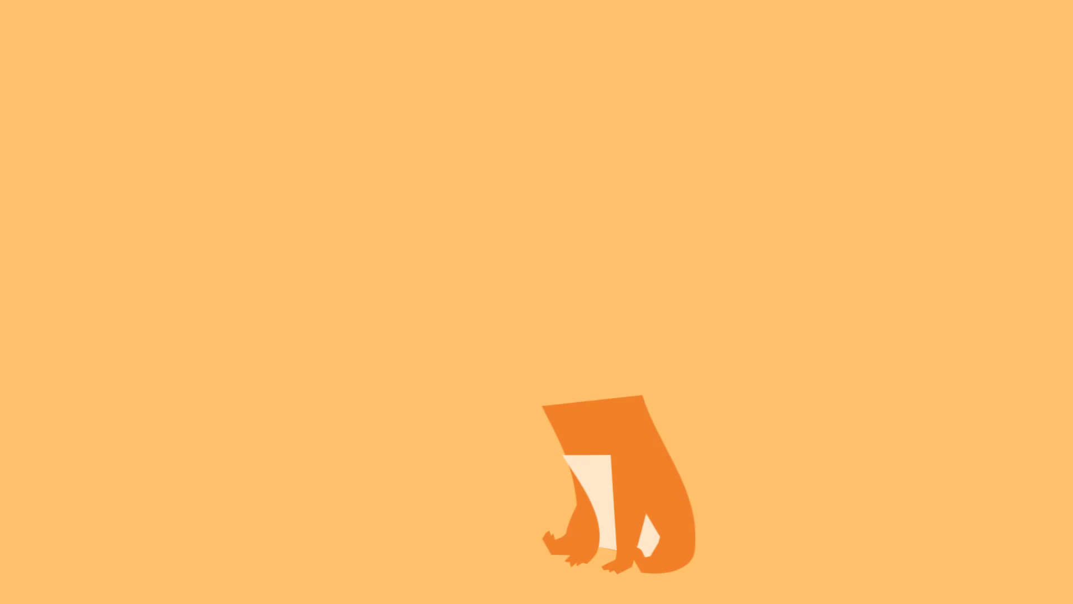
key("Escape")
left_click(931, 201)
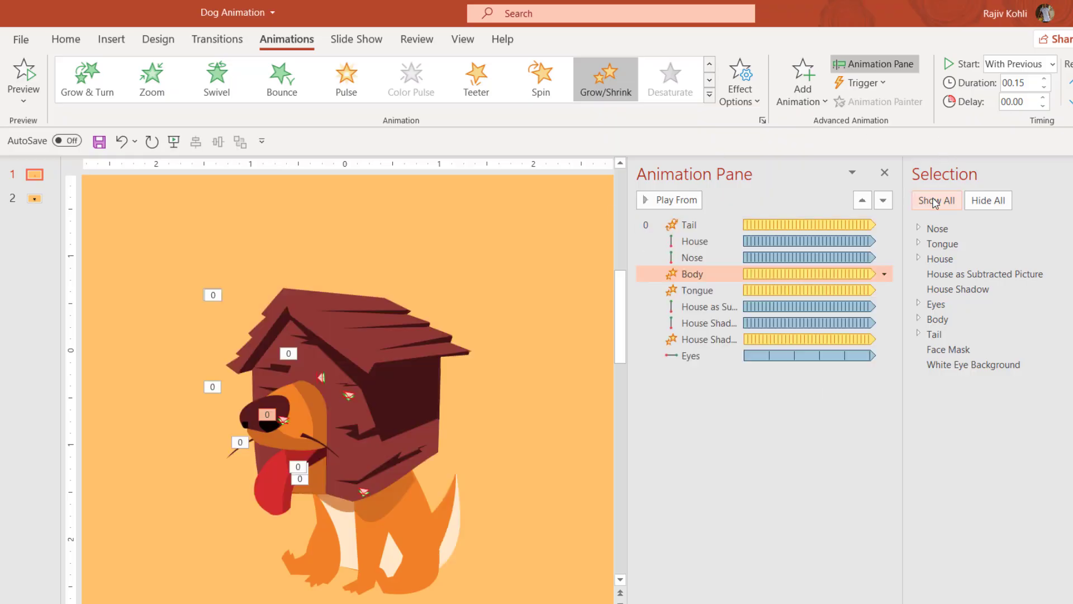
double_click(721, 290)
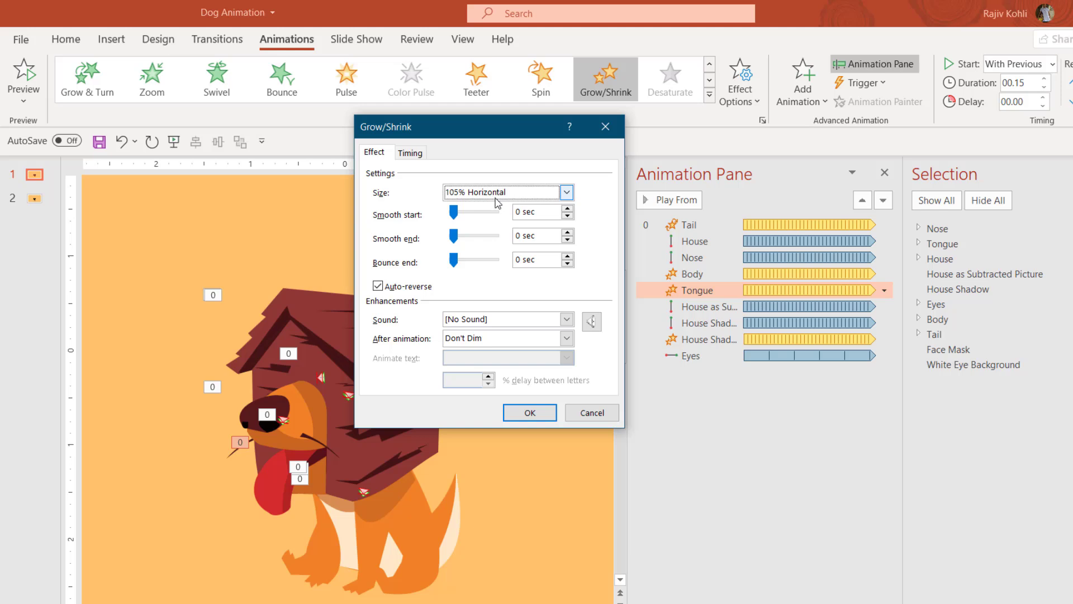
left_click(410, 153)
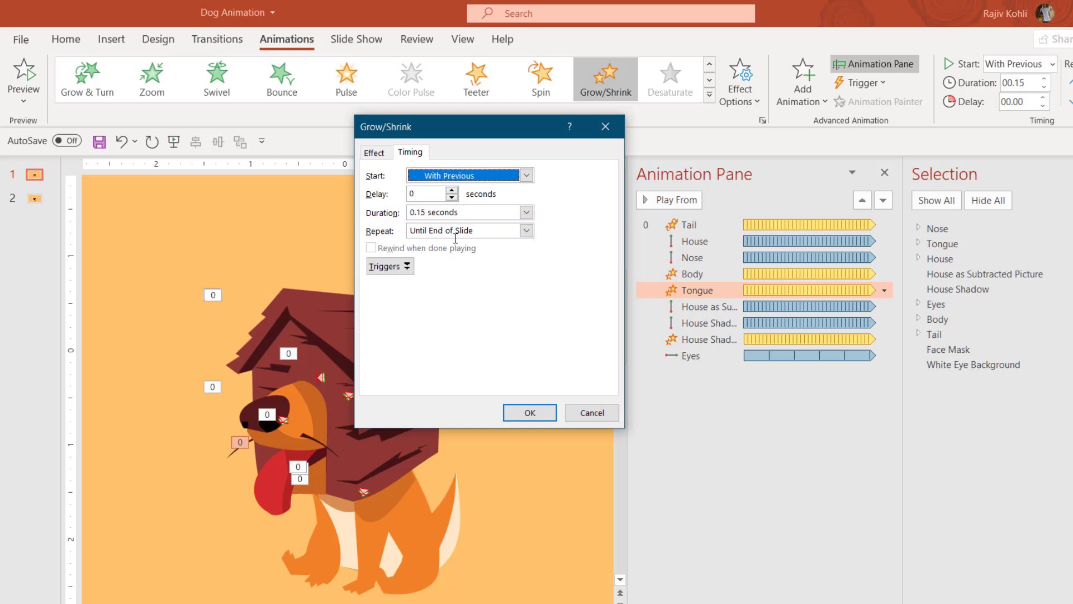
left_click(525, 411)
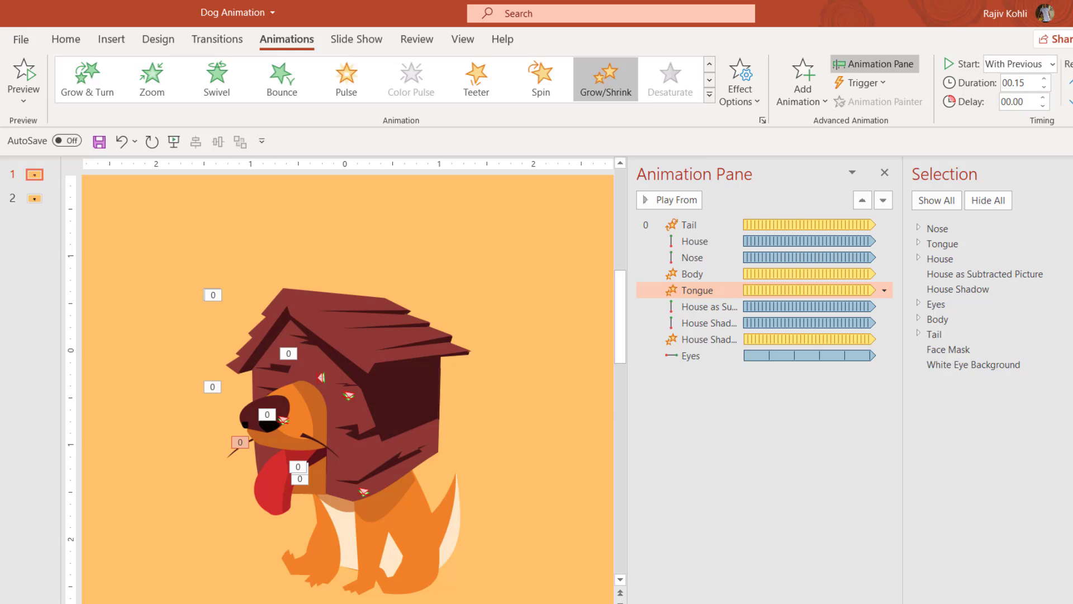
key("F5")
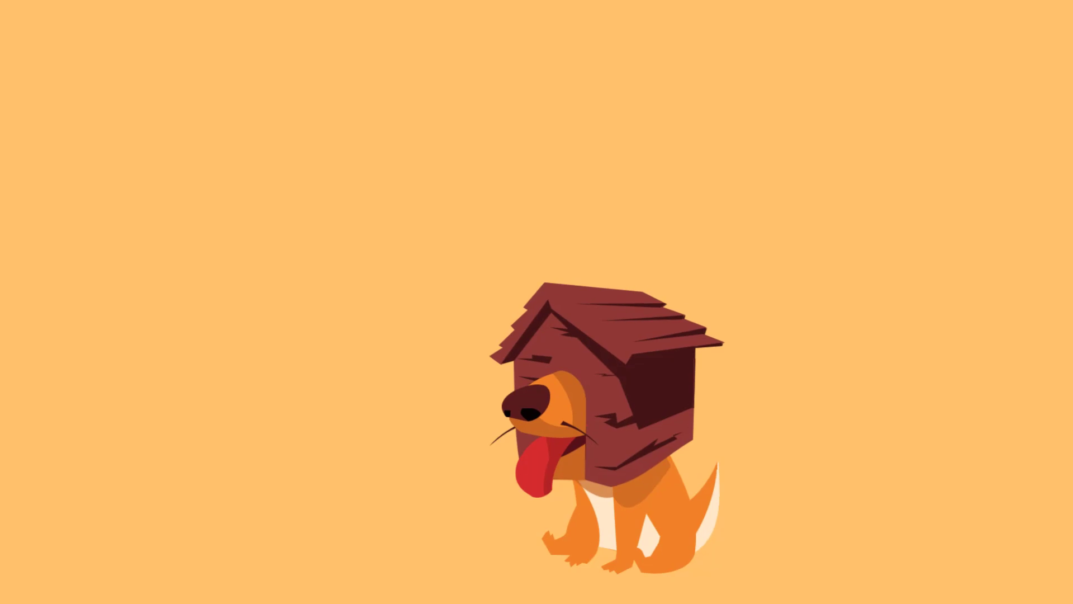
key("Escape")
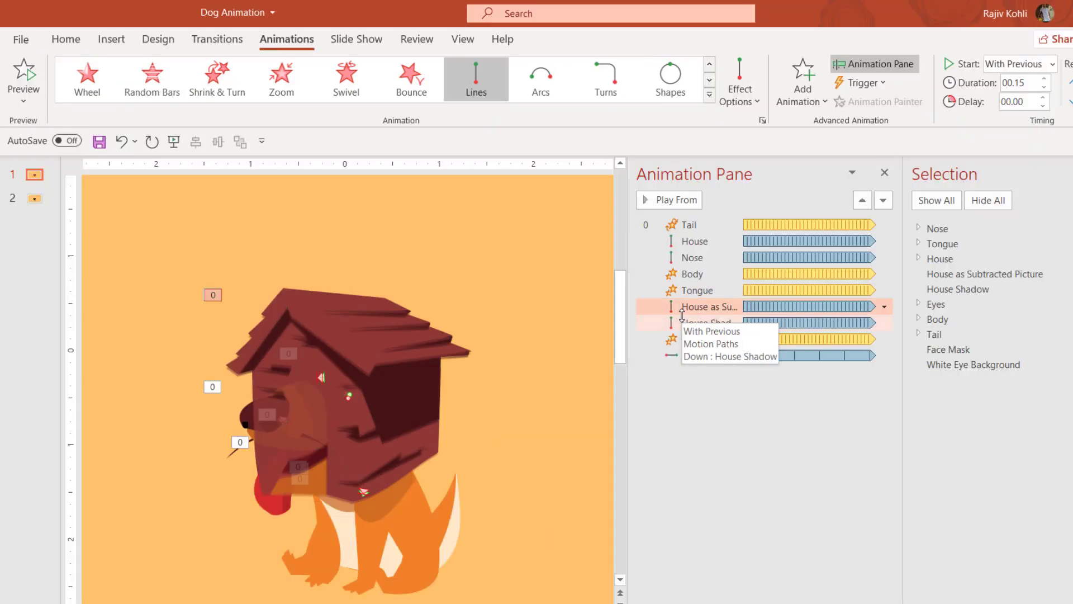
- Delete the House animation from the Animation Pane
left_click(702, 242)
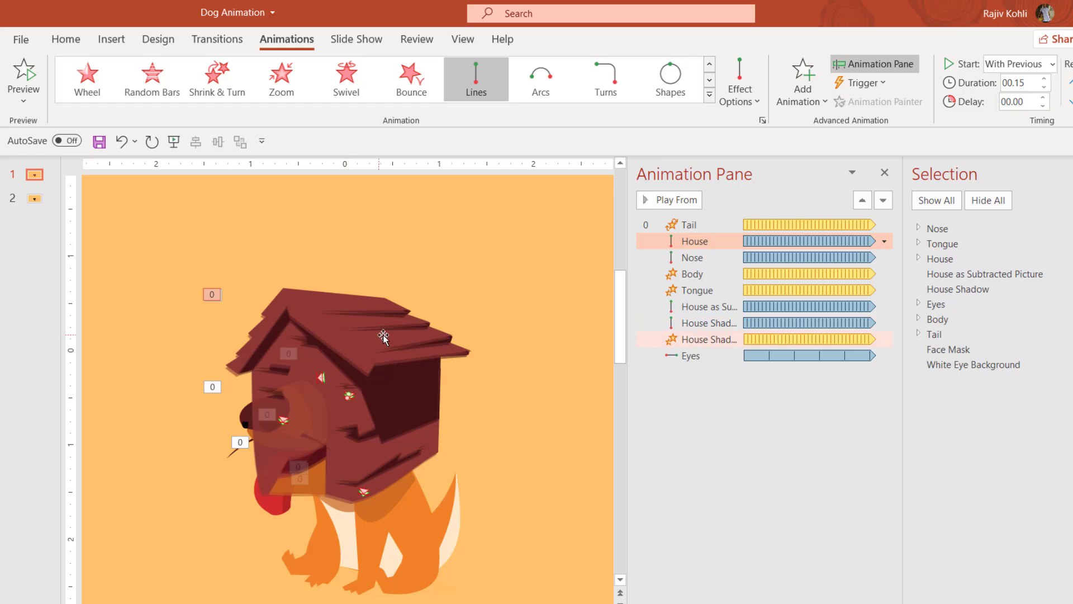
scroll(384, 336, "down", 4, "ctrl")
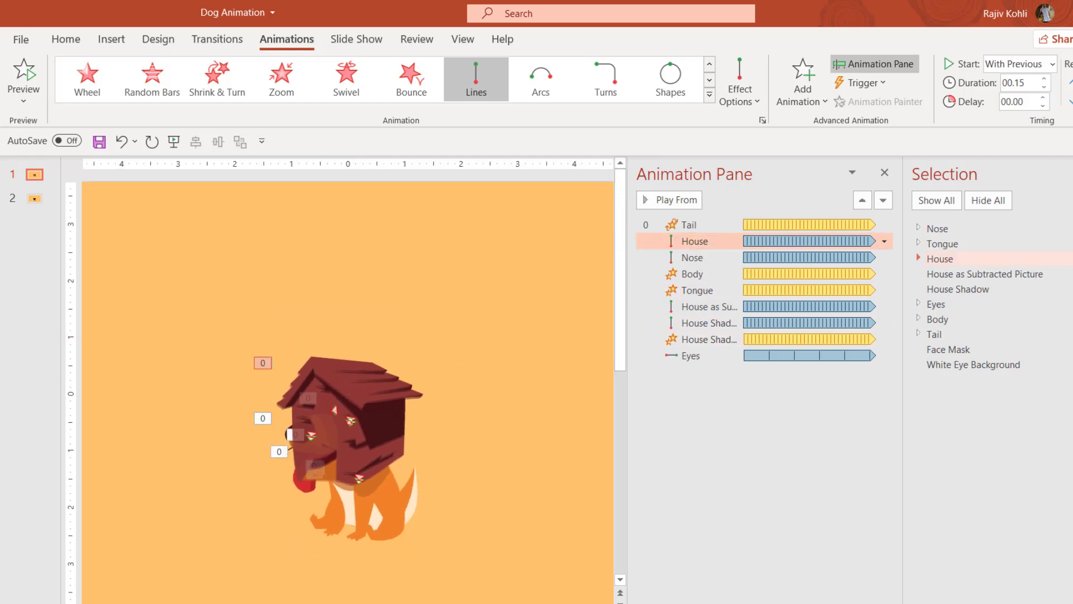
key("Delete")
- Move the House as Subtracted Picture animation up to play right after Tail
left_click(360, 426)
scroll(361, 425, "up", 5, "ctrl")
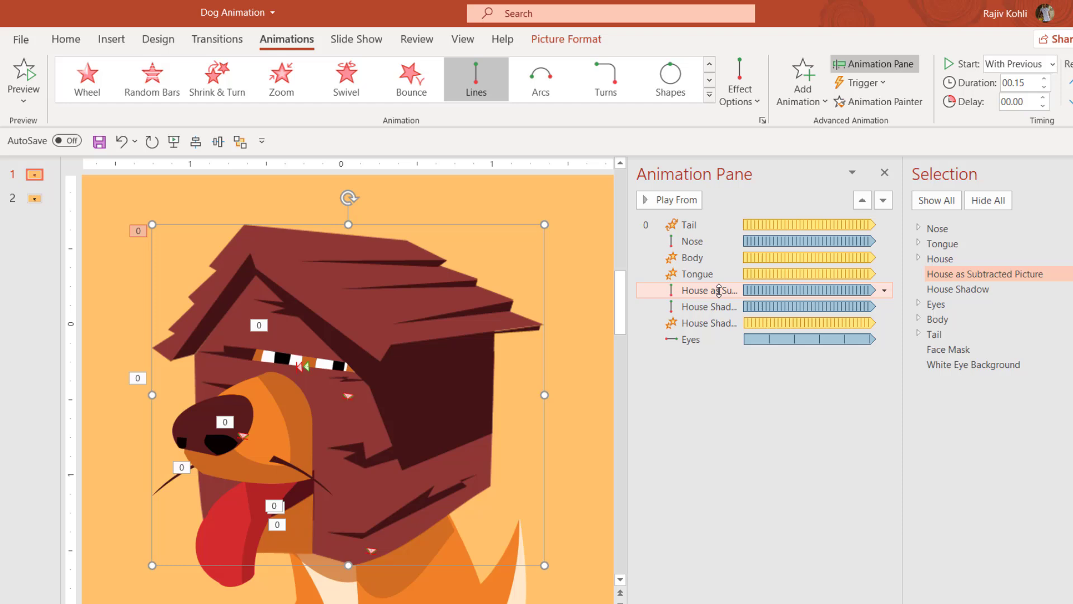
left_click_drag(719, 290, 720, 237)
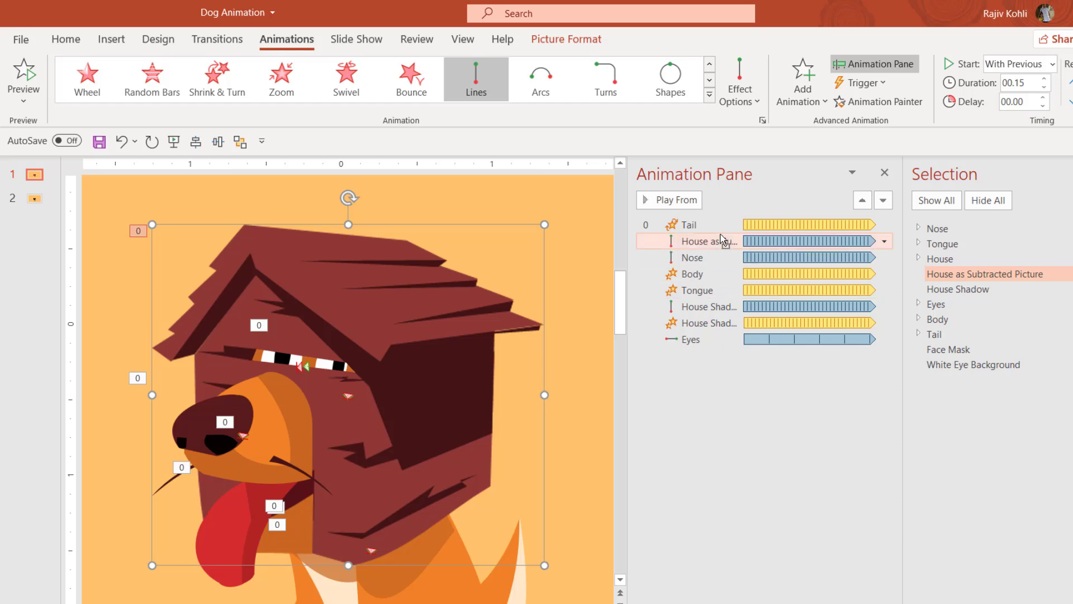
left_click(961, 280)
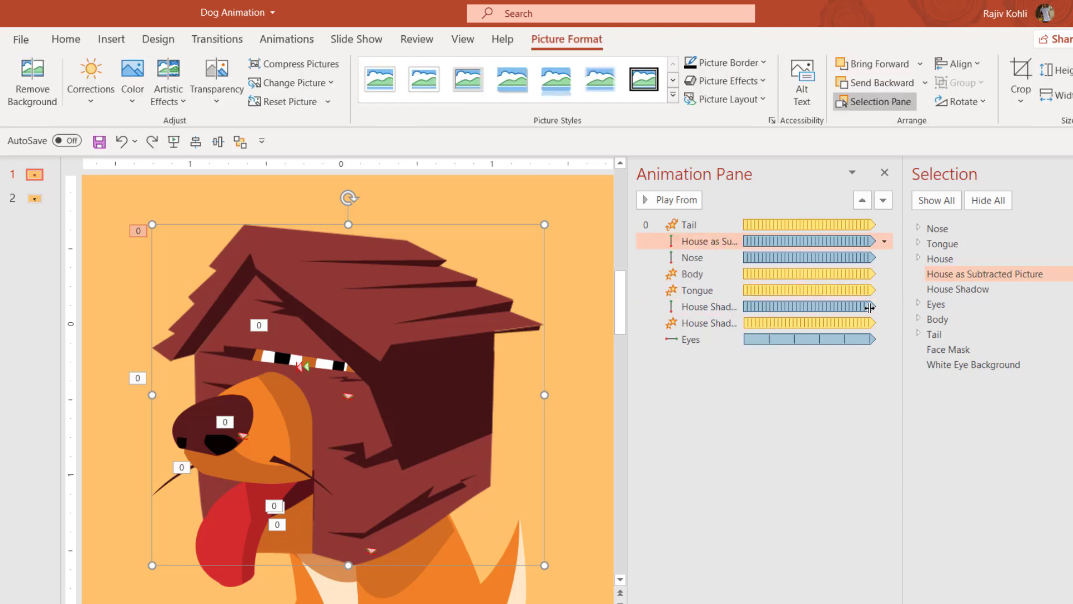
left_click(709, 305)
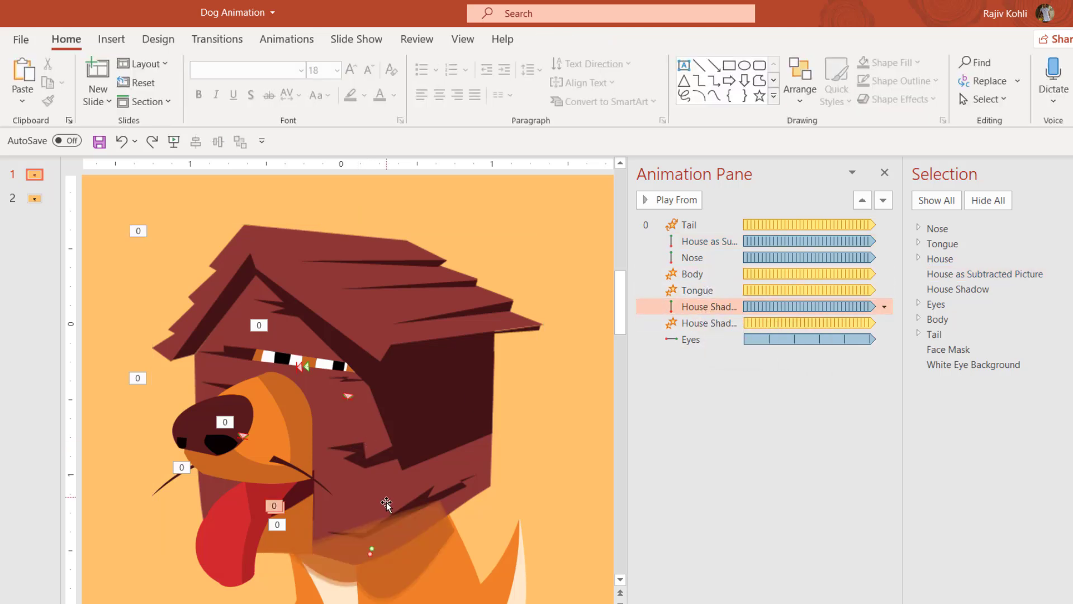
scroll(391, 499, "down", 2)
left_click(405, 449)
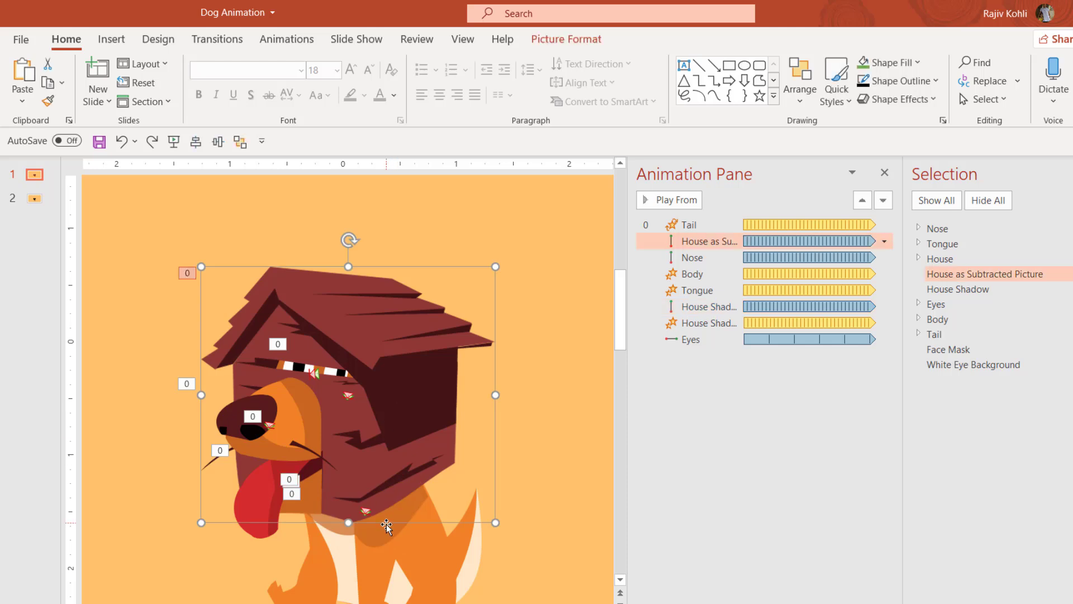
left_click(377, 537)
left_click(377, 537)
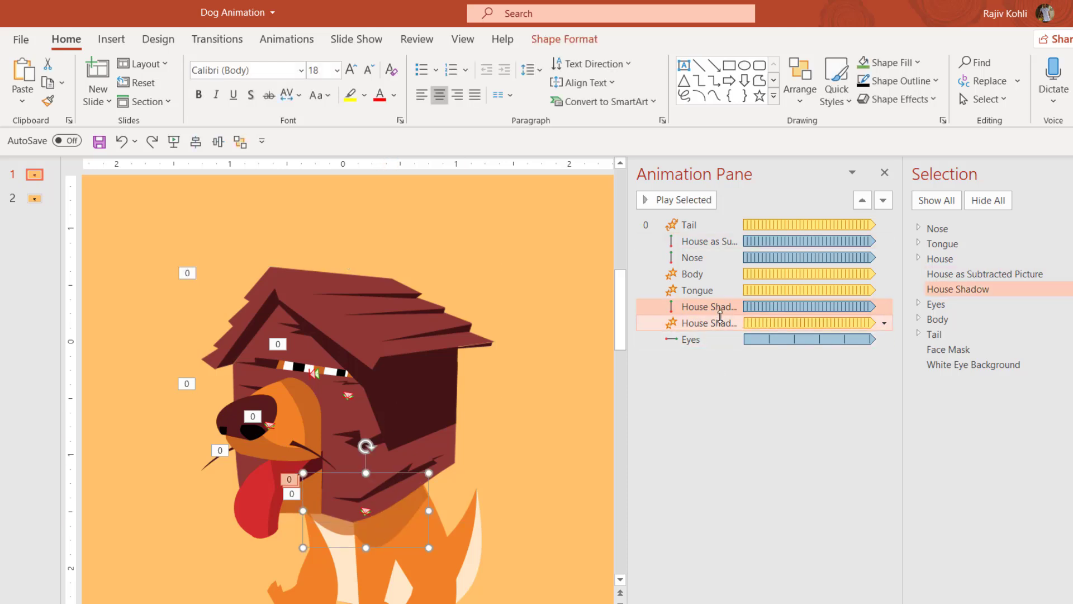
double_click(713, 323)
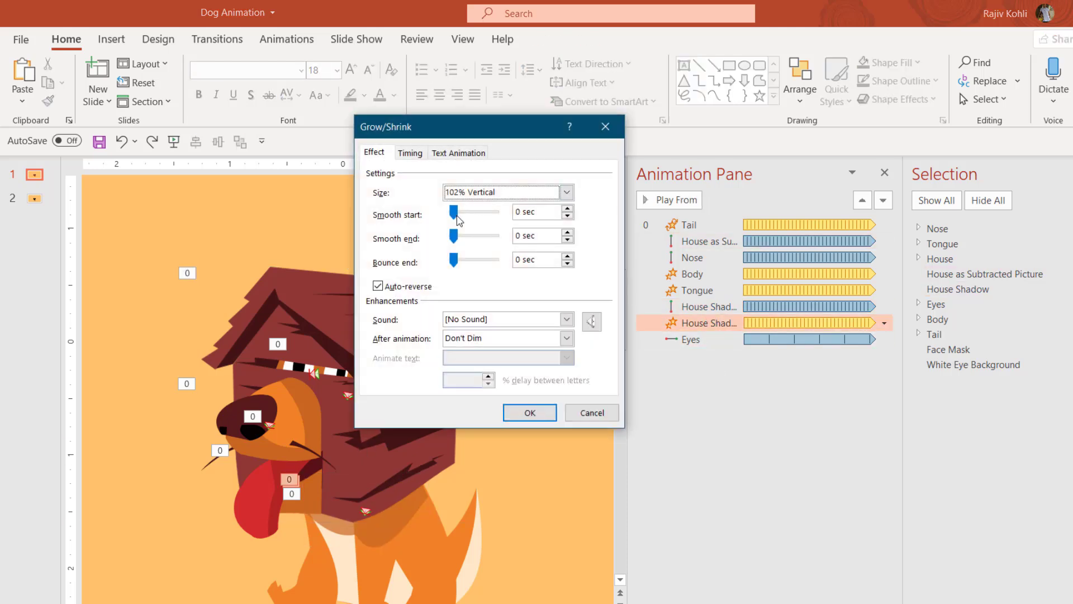
key("Escape")
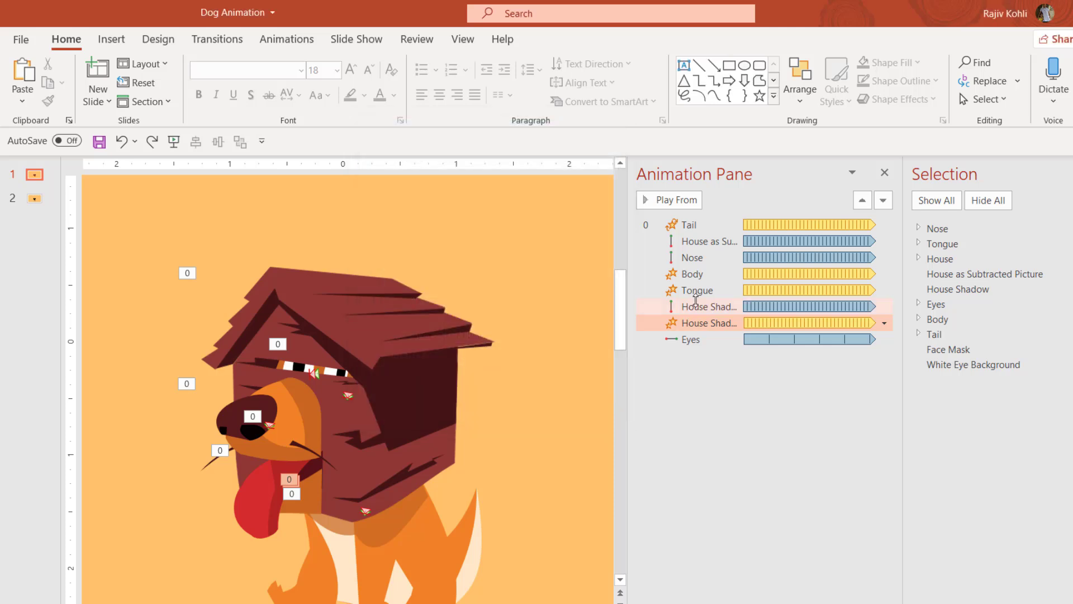
double_click(701, 307)
key("Escape")
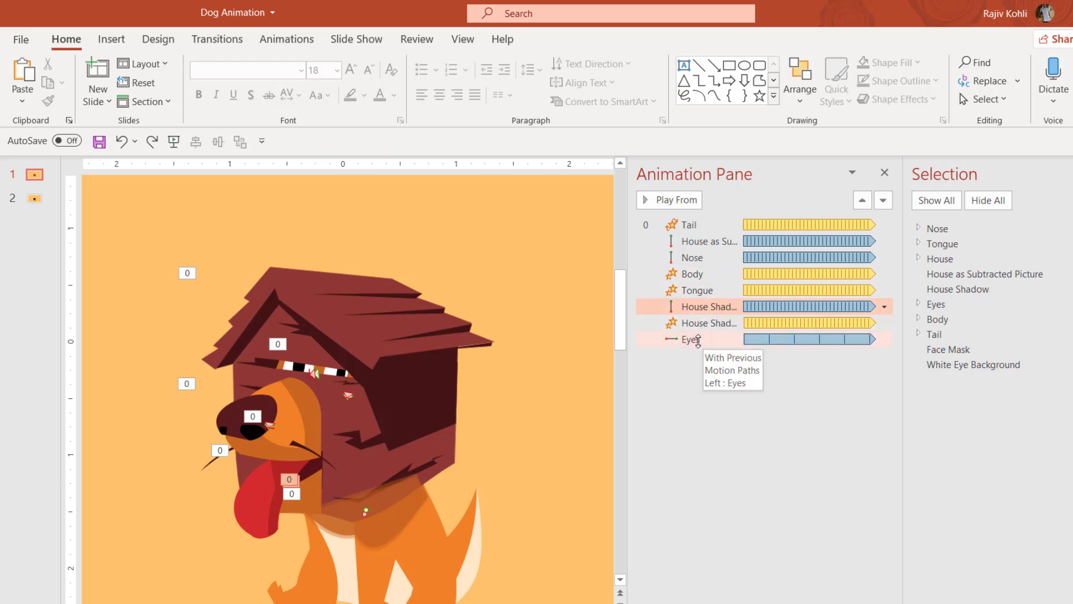
double_click(693, 339)
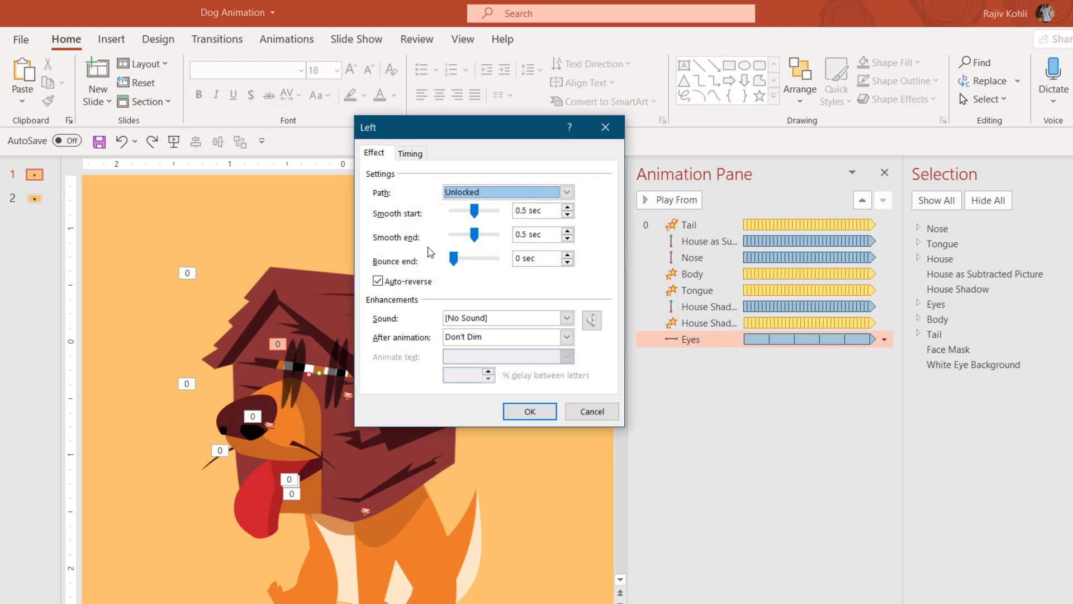
key("Escape")
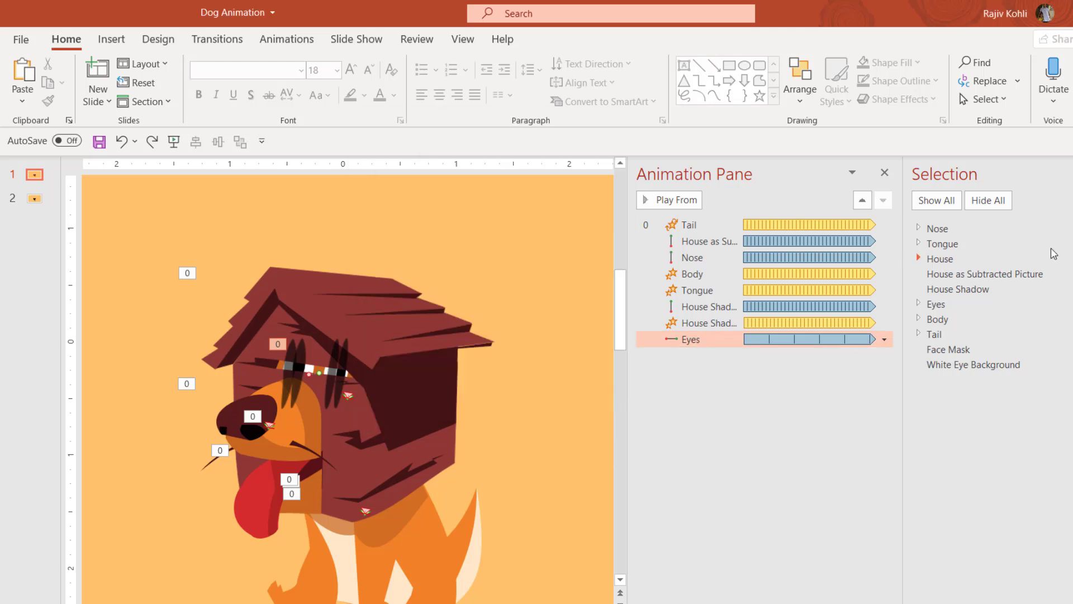
- Hide all objects except the House as Subtracted Picture and the Eyes
left_click(990, 202)
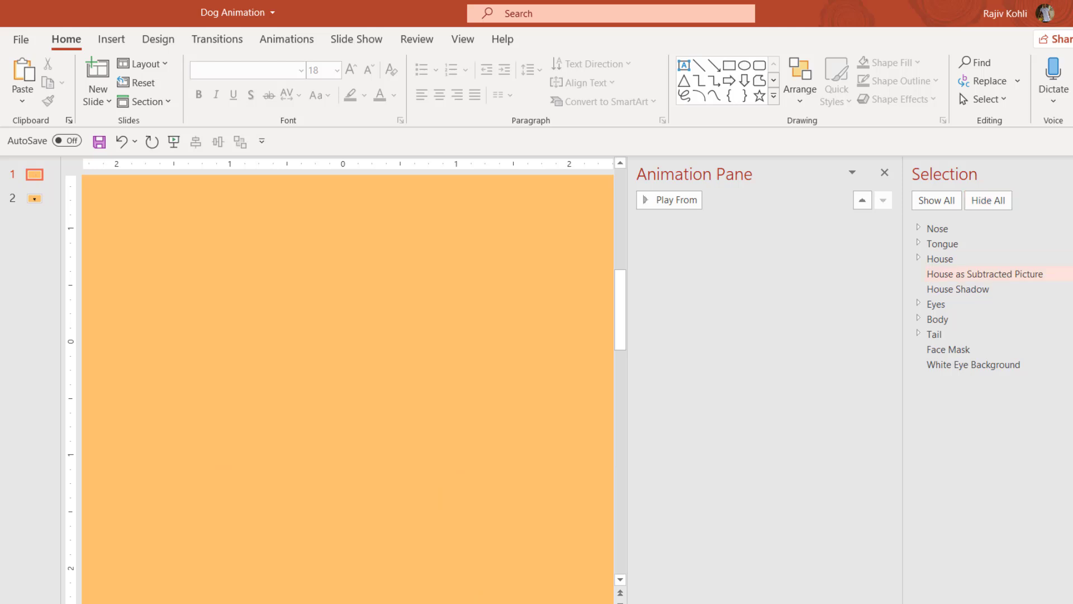
left_click(1062, 274)
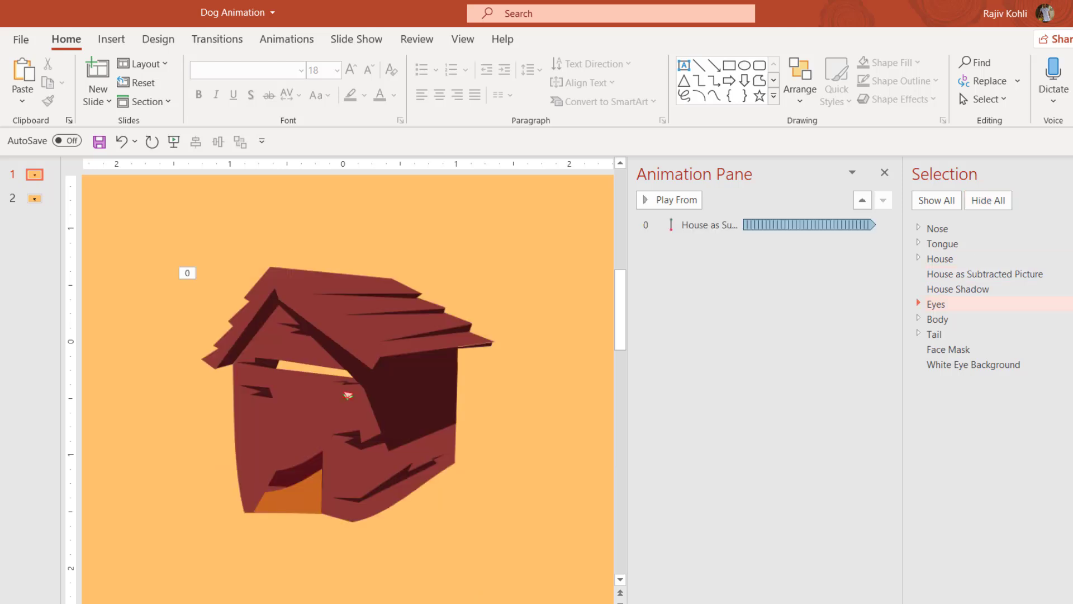
left_click(1062, 304)
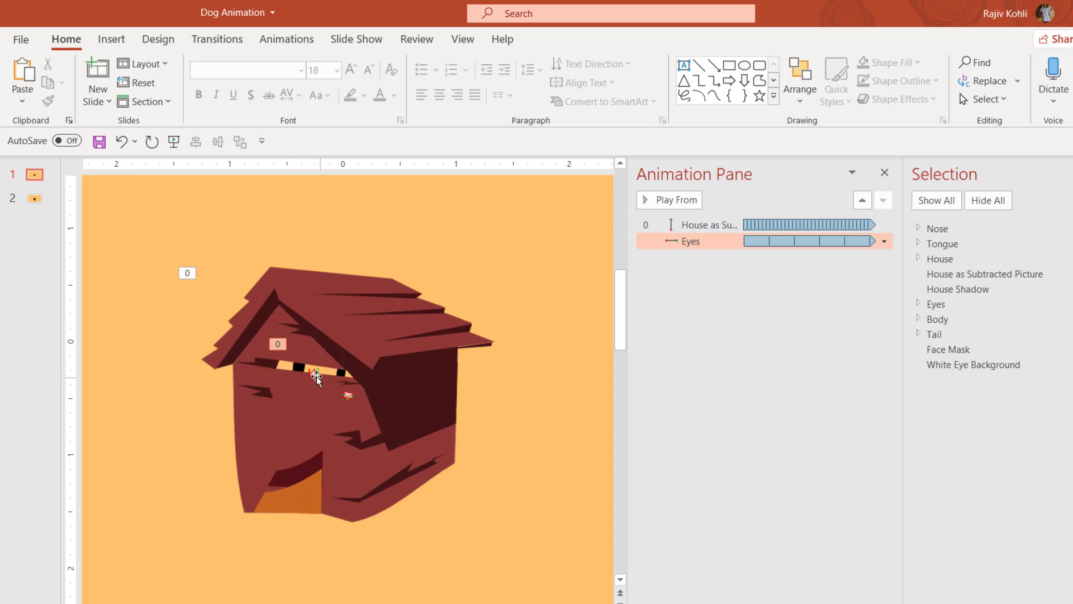
left_click(364, 386)
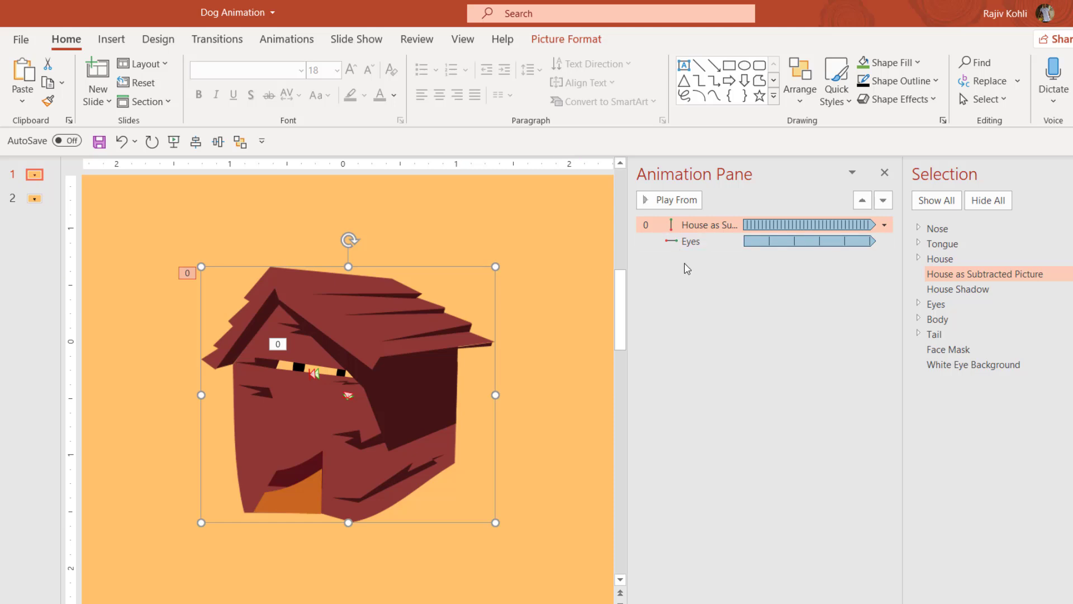
- Set the Eyes glance to With Previous, 0.05 s delay, 1 s, repeating until slide end; show all objects
left_click(690, 241)
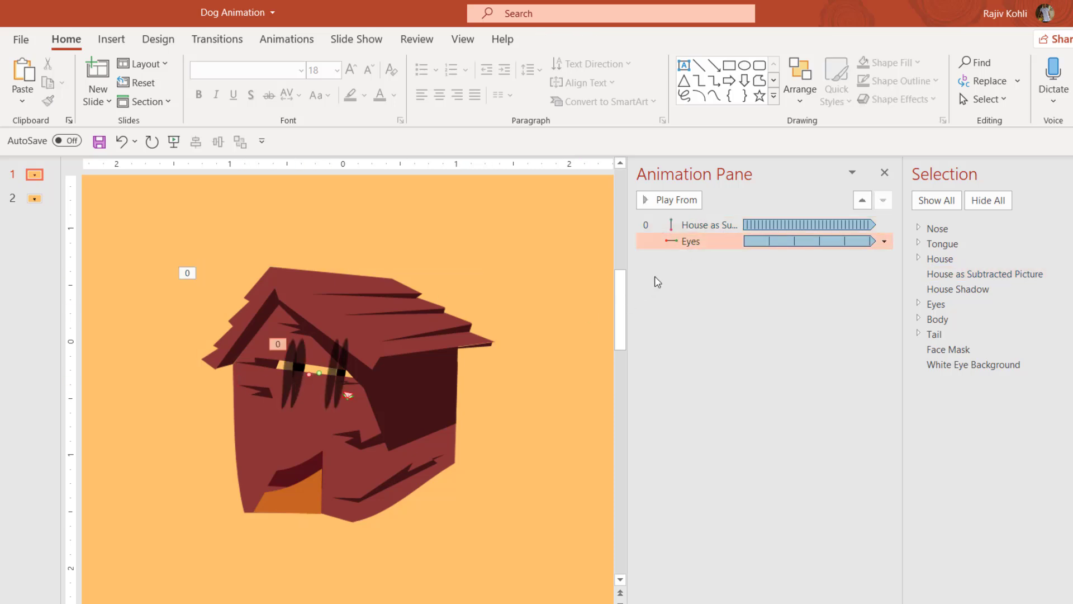
double_click(692, 241)
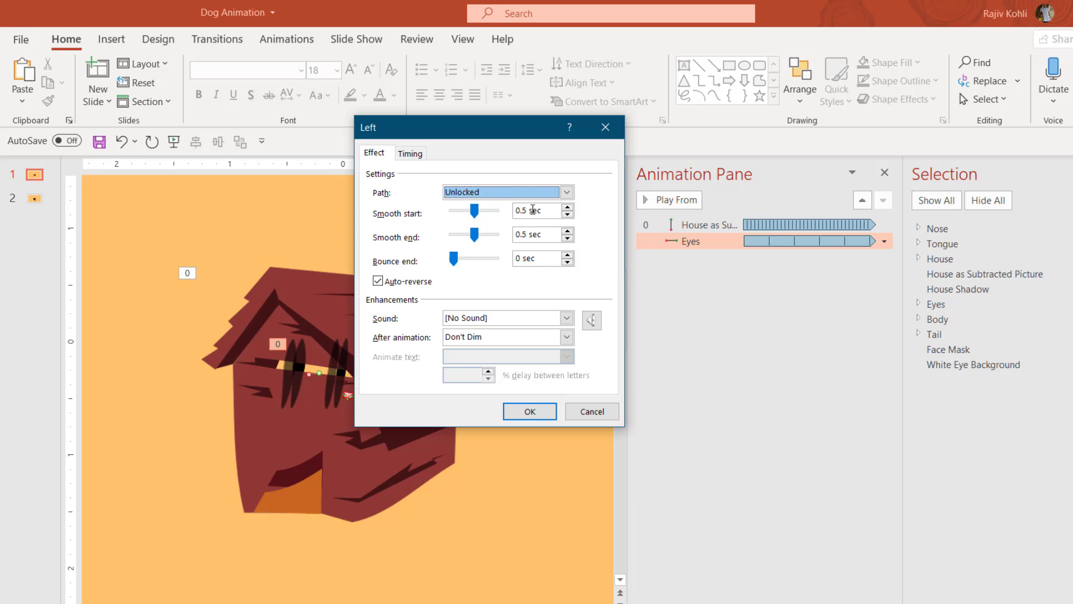
left_click(423, 155)
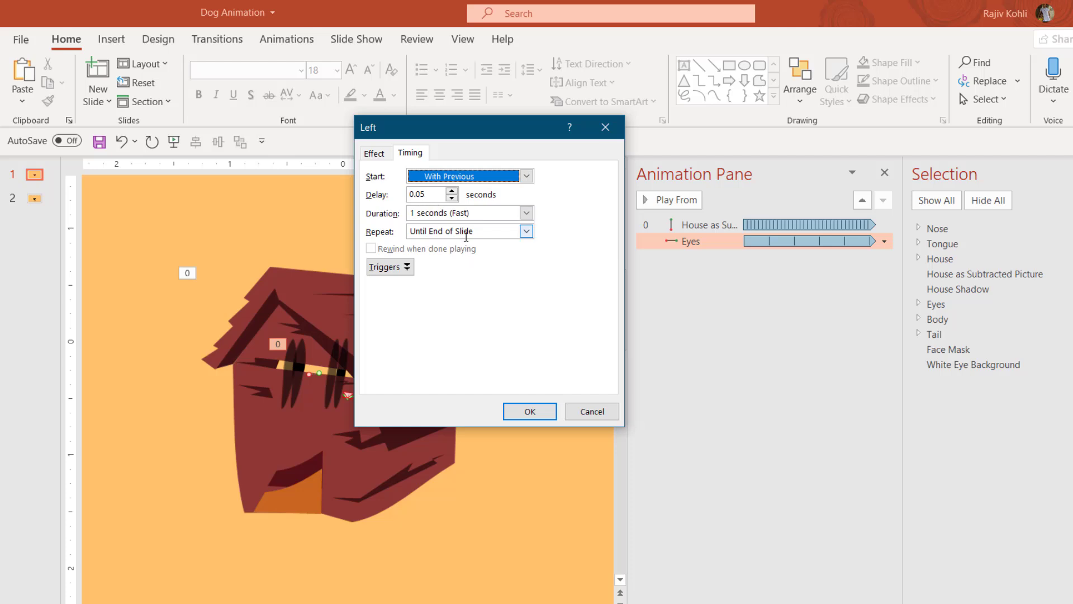
left_click(529, 411)
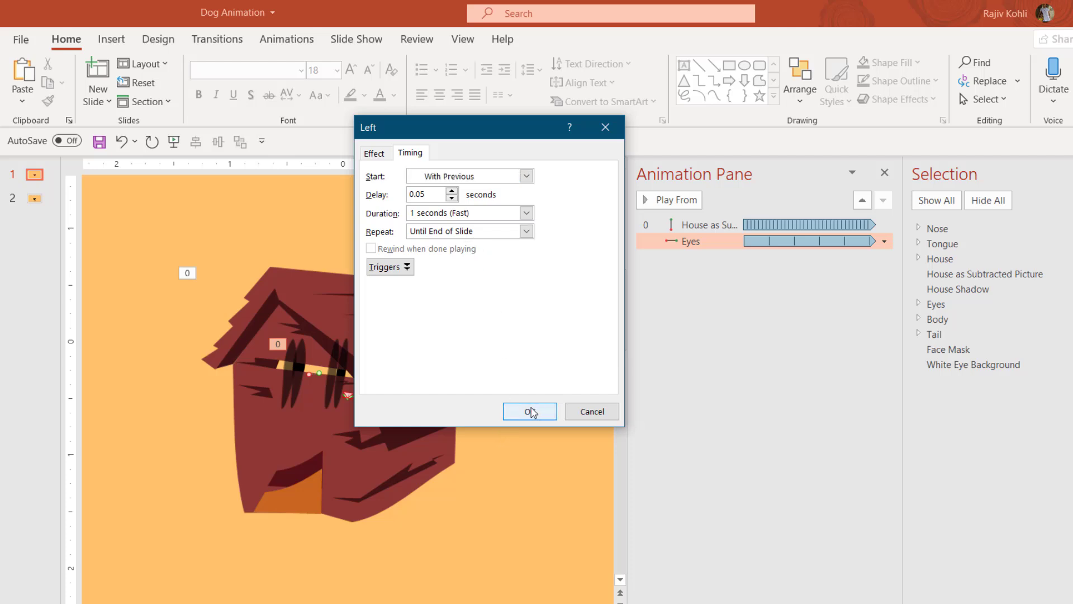
left_click(938, 208)
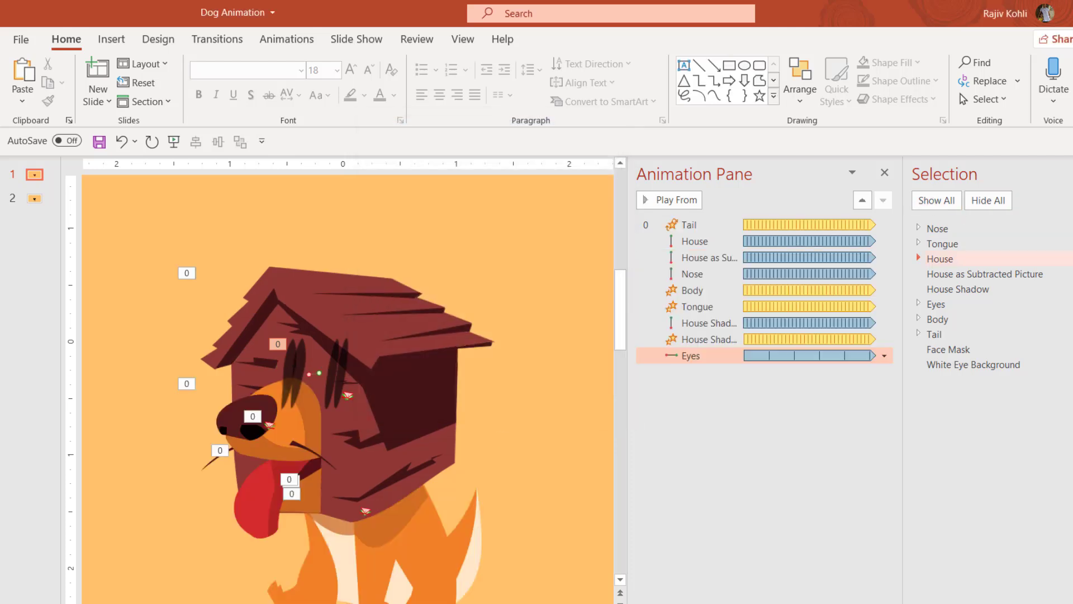
- Deselect the Eyes animation and start the full-screen slide show of the finished dog
left_click(698, 367)
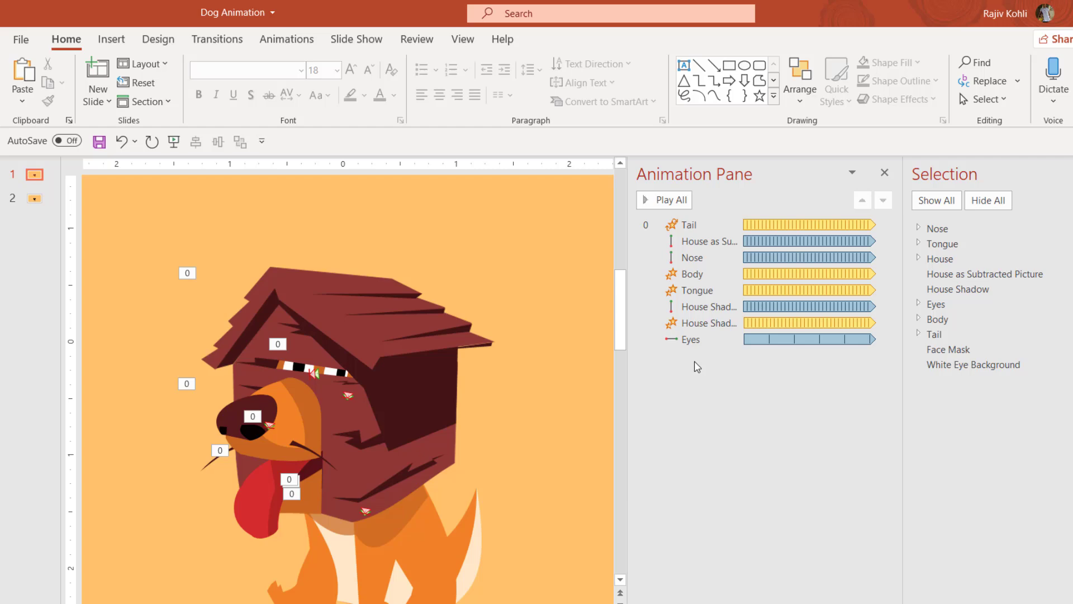
key("F5")
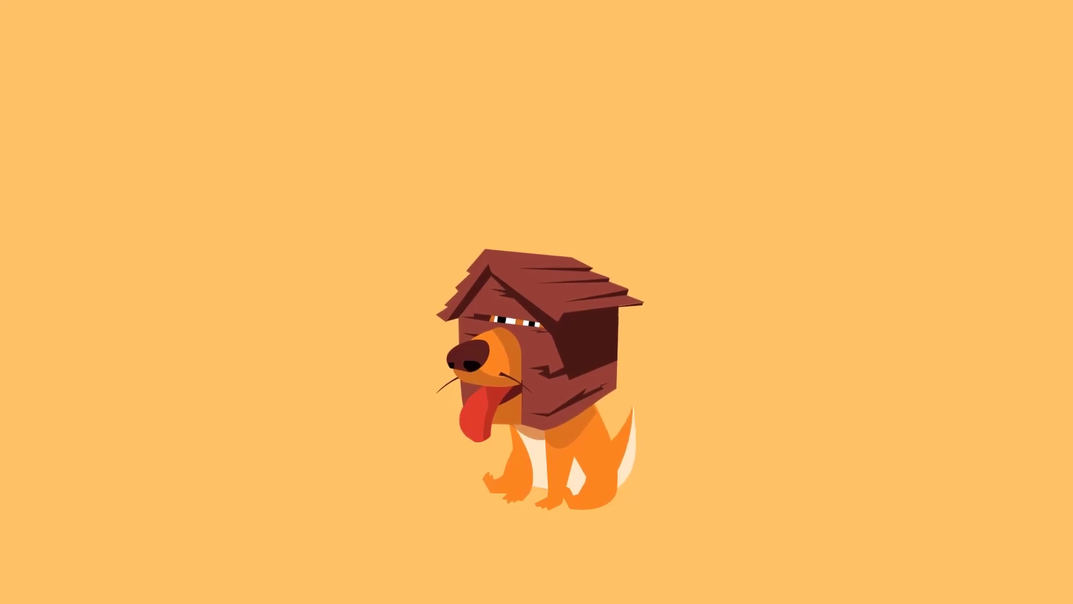